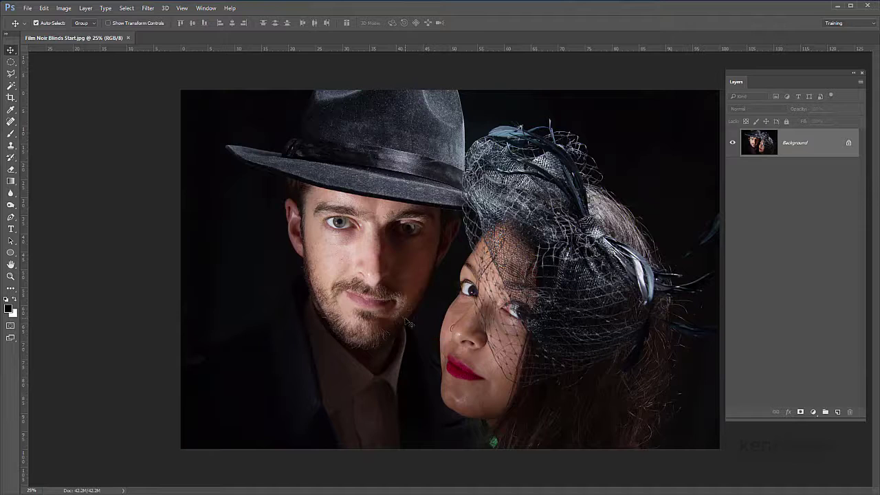
# - Add a Gradient Map adjustment layer using the black-to-white Foreground to Background gradient and compare the image with and without it
pyautogui.press('x')
pyautogui.press('x')
pyautogui.press('x')
pyautogui.press('x')
pyautogui.click(813, 412)
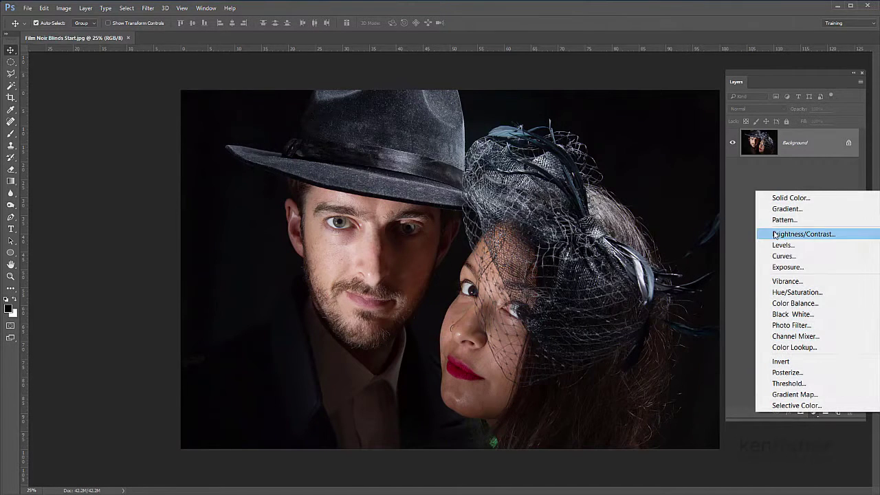
pyautogui.click(810, 394)
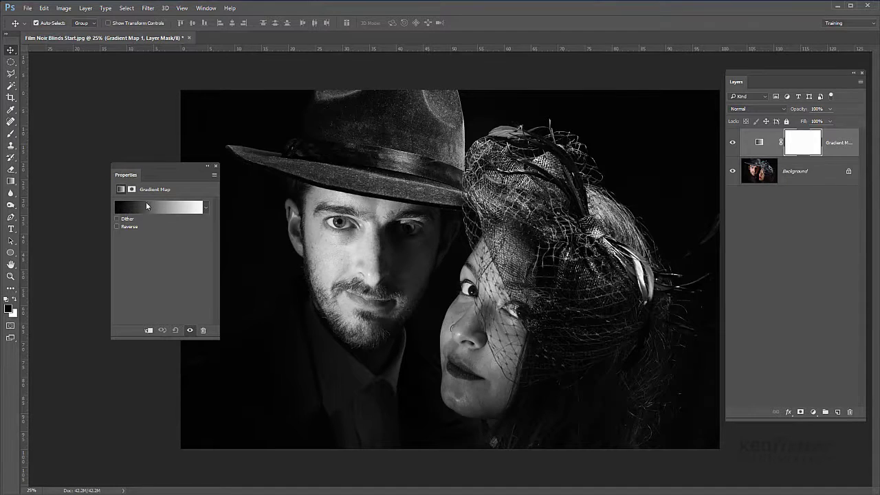
pyautogui.click(146, 206)
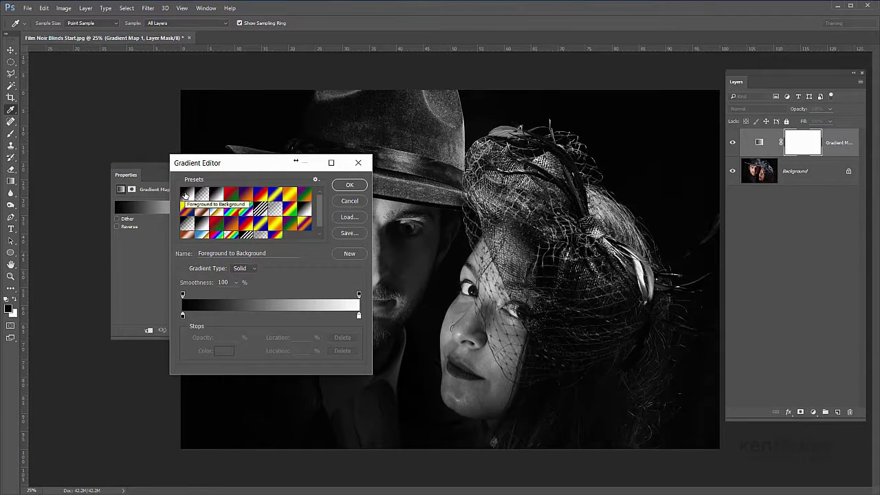
pyautogui.click(349, 186)
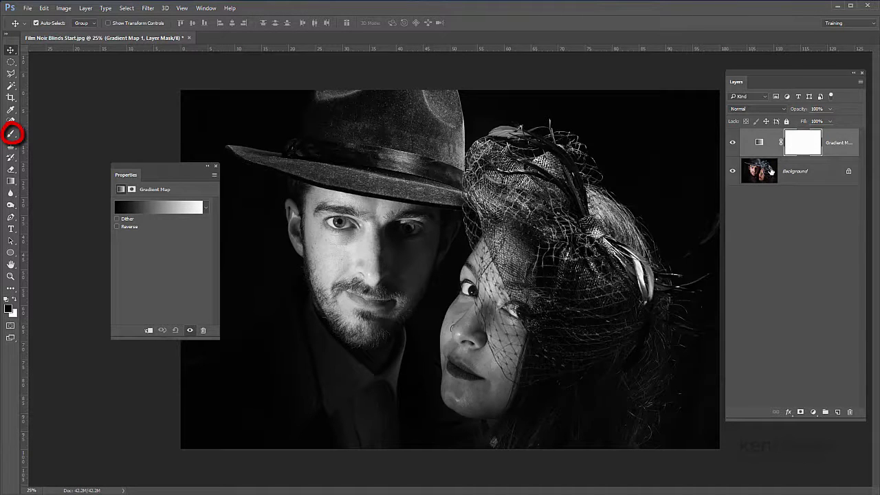
pyautogui.click(732, 143)
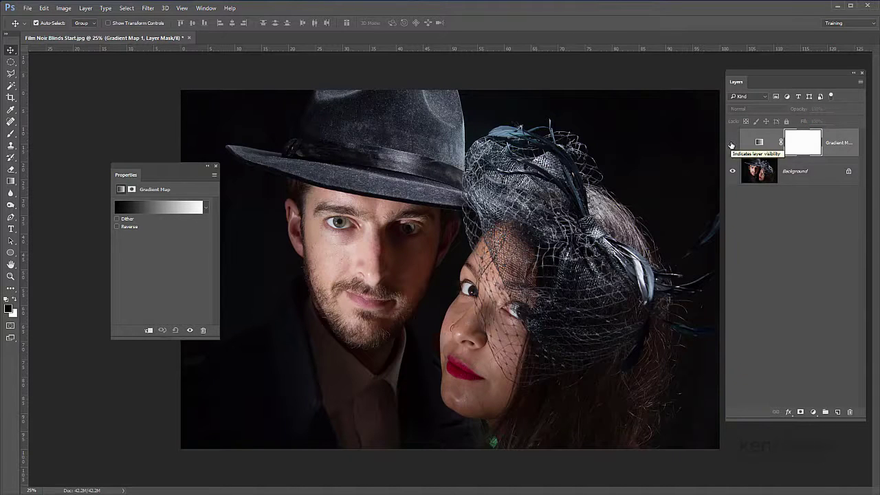
pyautogui.click(731, 144)
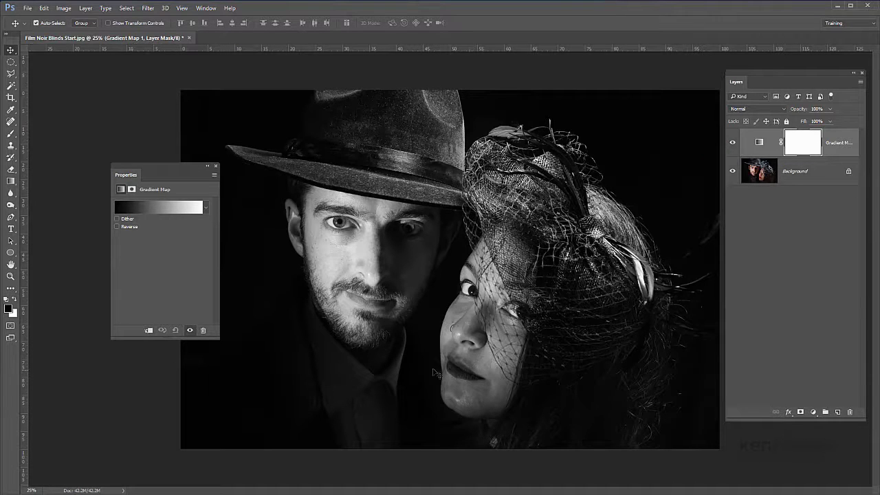
# - Brush black at 100% opacity onto the Gradient Map layer's mask over the woman's lips
pyautogui.click(11, 136)
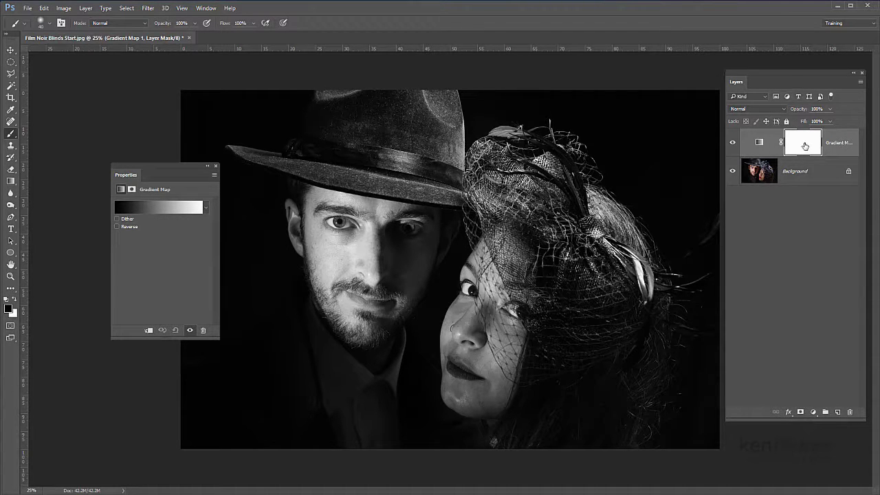
pyautogui.click(760, 143)
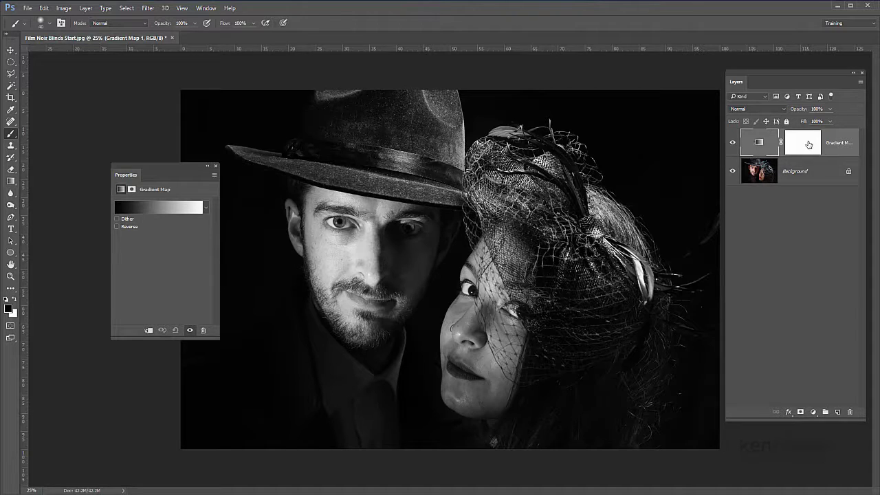
pyautogui.click(803, 143)
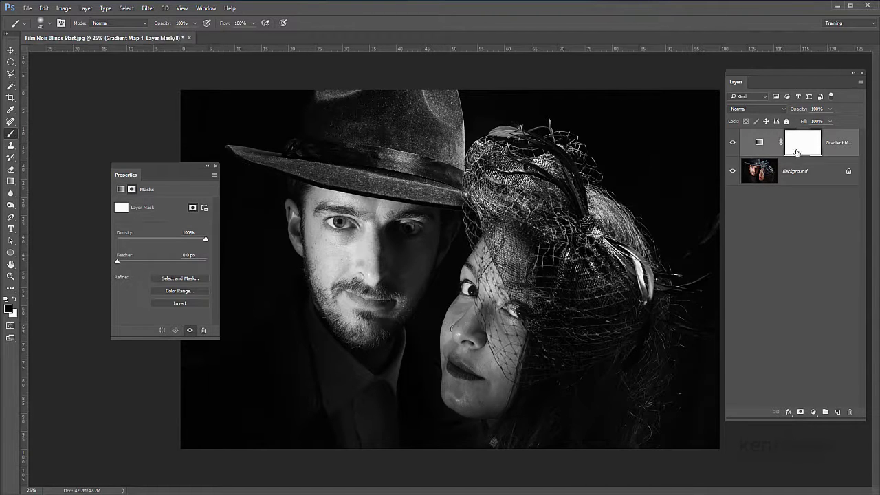
pyautogui.moveTo(461, 368)
pyautogui.mouseDown()
pyautogui.moveTo(478, 378)
pyautogui.moveTo(449, 361)
pyautogui.moveTo(463, 380)
pyautogui.moveTo(480, 378)
pyautogui.mouseUp()
# - Finish revealing the red lips on the mask with a size 30 black brush, and clean up the overspill around them with white
pyautogui.hotkey('ctrl', '+')
pyautogui.hotkey('ctrl', '+')
pyautogui.hotkey('ctrl', '+')
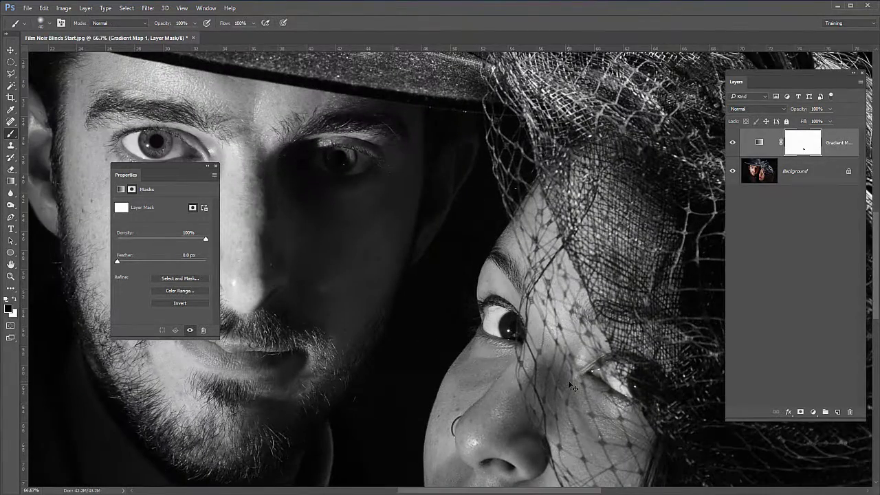
pyautogui.moveTo(465, 451); pyautogui.dragTo(431, 210)
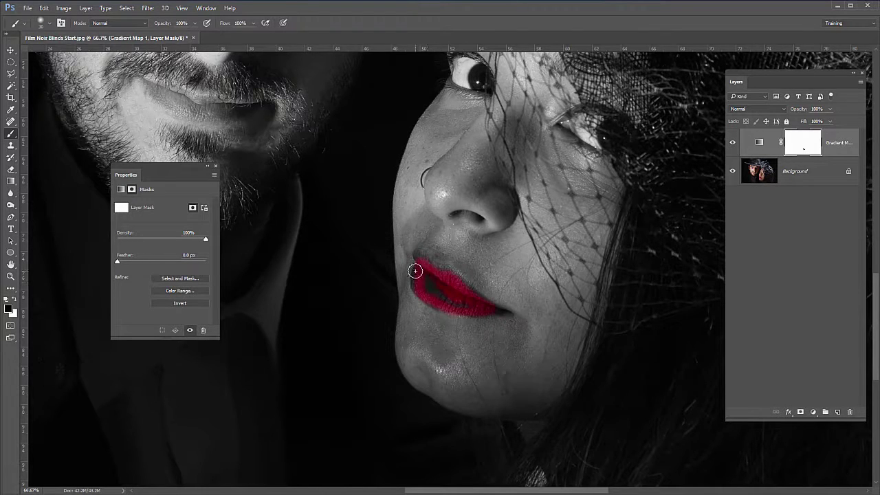
pyautogui.moveTo(415, 281)
pyautogui.mouseDown()
pyautogui.moveTo(420, 295)
pyautogui.moveTo(448, 308)
pyautogui.moveTo(507, 311)
pyautogui.moveTo(441, 291)
pyautogui.mouseUp()
pyautogui.moveTo(470, 300)
pyautogui.mouseDown()
pyautogui.moveTo(422, 277)
pyautogui.moveTo(453, 292)
pyautogui.moveTo(427, 289)
pyautogui.moveTo(433, 298)
pyautogui.moveTo(447, 293)
pyautogui.moveTo(429, 280)
pyautogui.moveTo(449, 294)
pyautogui.moveTo(455, 278)
pyautogui.moveTo(427, 269)
pyautogui.moveTo(416, 254)
pyautogui.moveTo(413, 281)
pyautogui.moveTo(432, 304)
pyautogui.moveTo(518, 315)
pyautogui.moveTo(492, 309)
pyautogui.moveTo(445, 273)
pyautogui.moveTo(457, 307)
pyautogui.moveTo(433, 294)
pyautogui.moveTo(439, 330)
pyautogui.mouseUp()
pyautogui.moveTo(408, 311)
pyautogui.mouseDown()
pyautogui.moveTo(452, 323)
pyautogui.moveTo(424, 314)
pyautogui.moveTo(434, 314)
pyautogui.moveTo(445, 320)
pyautogui.moveTo(434, 328)
pyautogui.moveTo(474, 334)
pyautogui.mouseUp()
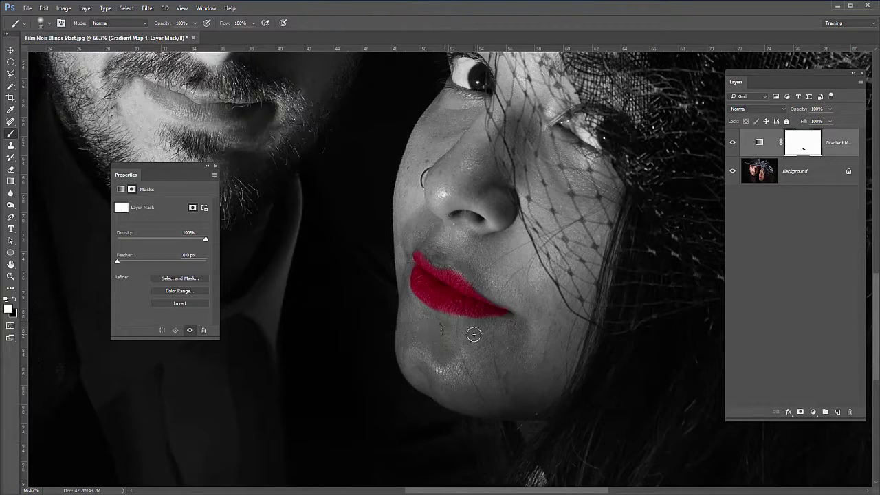
pyautogui.press('x')
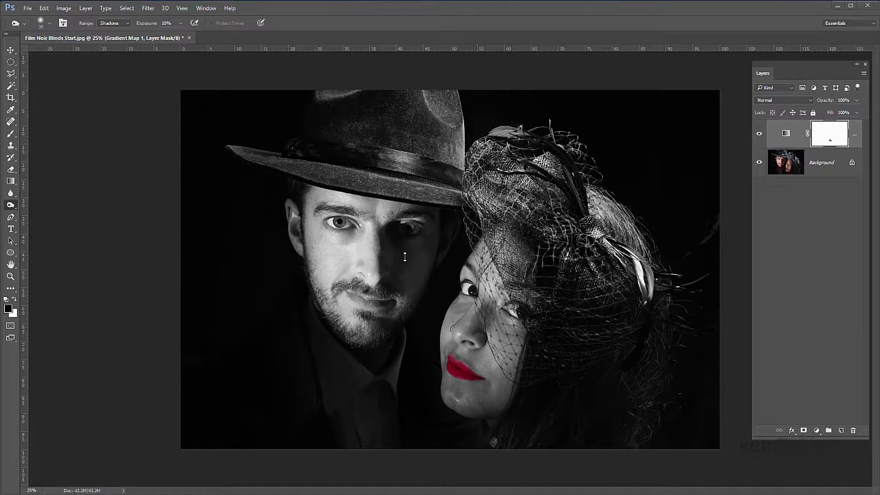
# - Create a new layer above the gradient map and name it Dodge and Burn
pyautogui.click(840, 431)
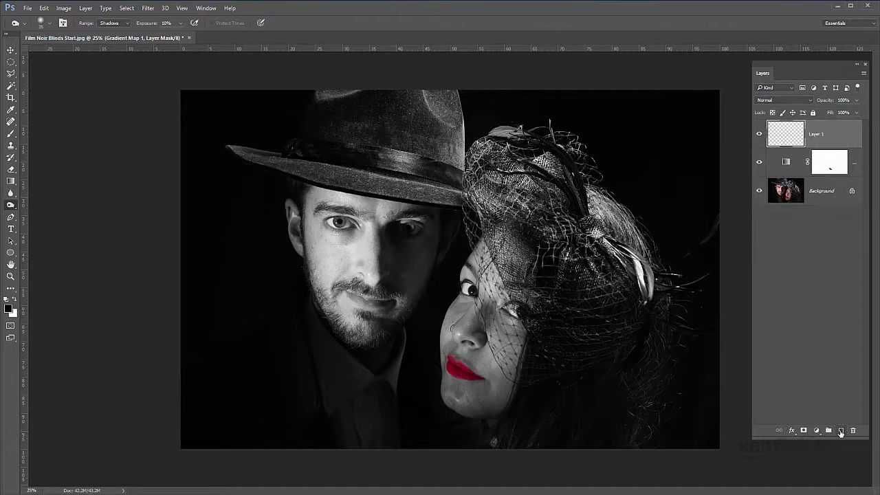
pyautogui.doubleClick(816, 135)
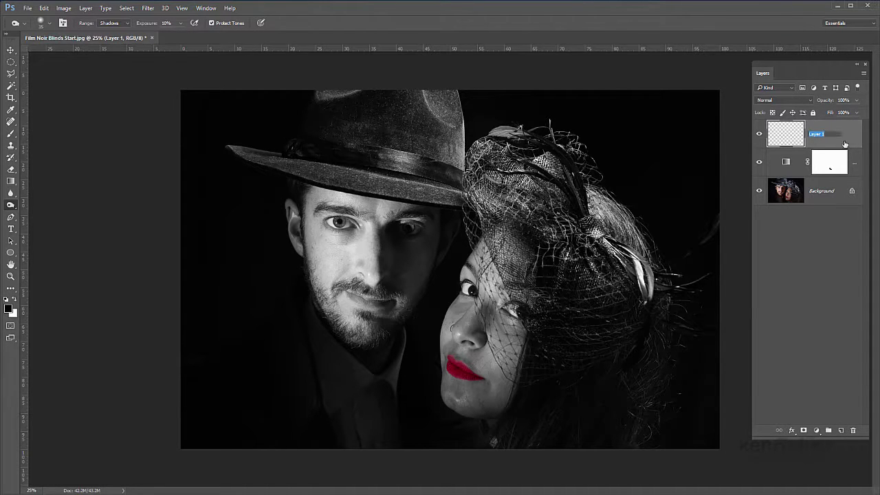
pyautogui.write('Dodge and Burn')
pyautogui.click(838, 236)
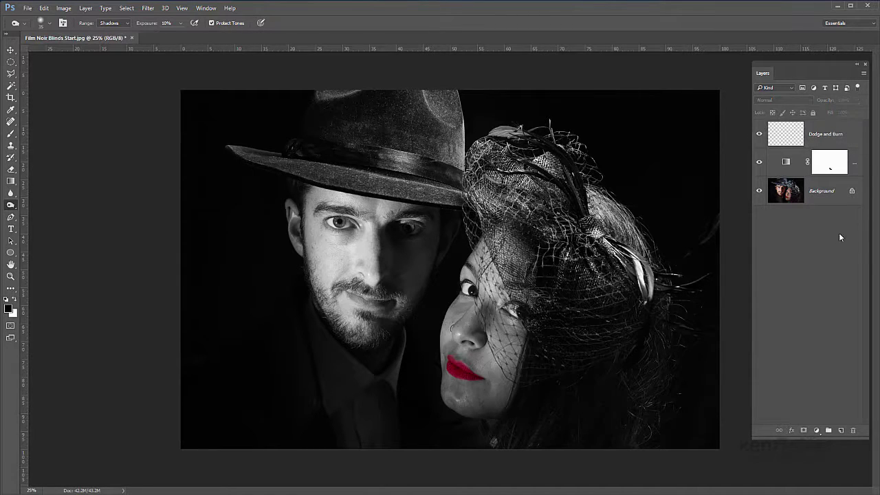
pyautogui.click(791, 143)
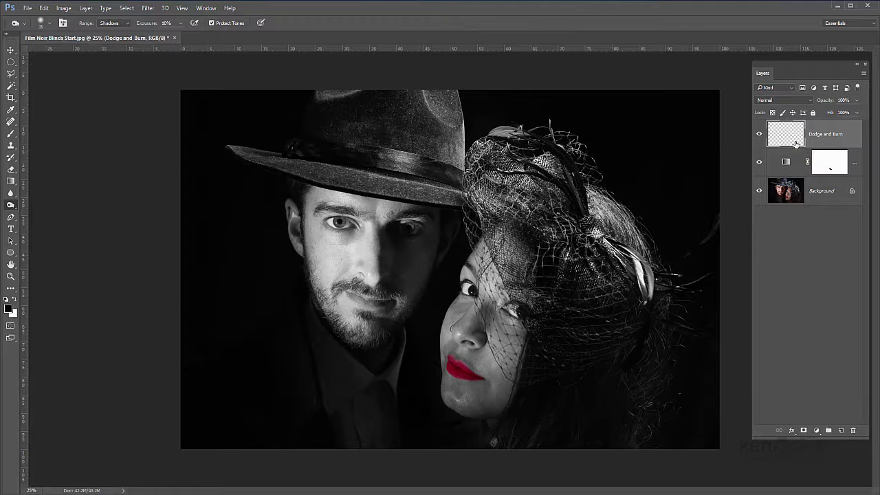
# - Fill the Dodge and Burn layer with 50% Gray and set its blend mode to Soft Light
pyautogui.press('i')
pyautogui.hotkey('shift', 'F5')
pyautogui.click(249, 128)
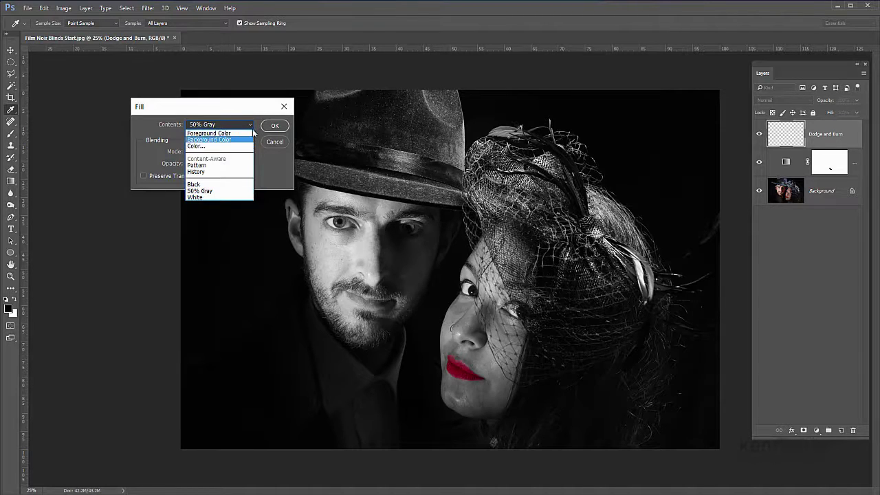
pyautogui.click(234, 191)
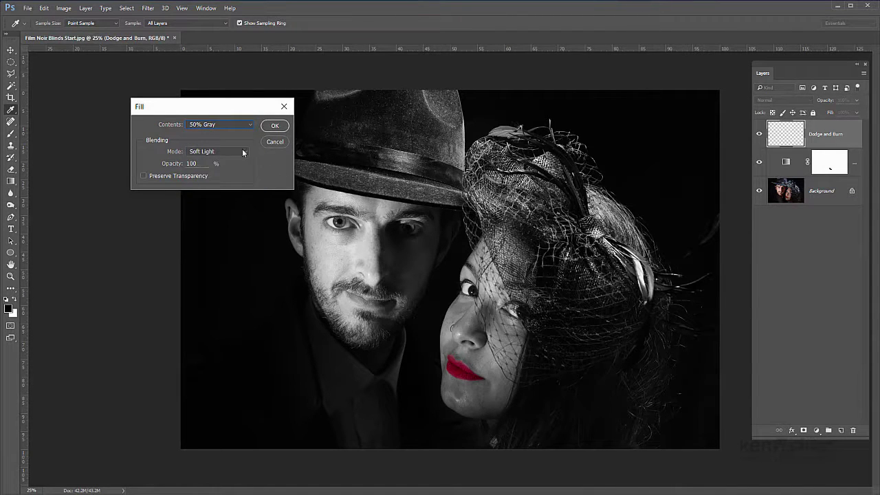
pyautogui.click(275, 125)
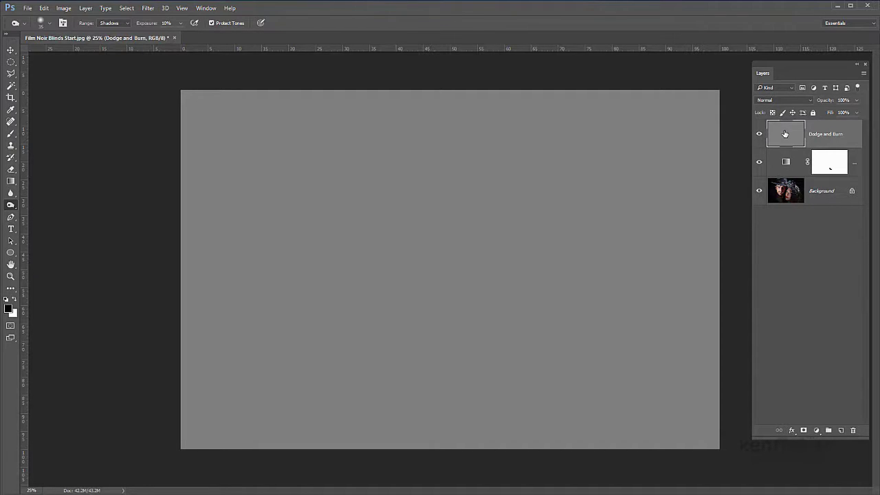
pyautogui.click(810, 99)
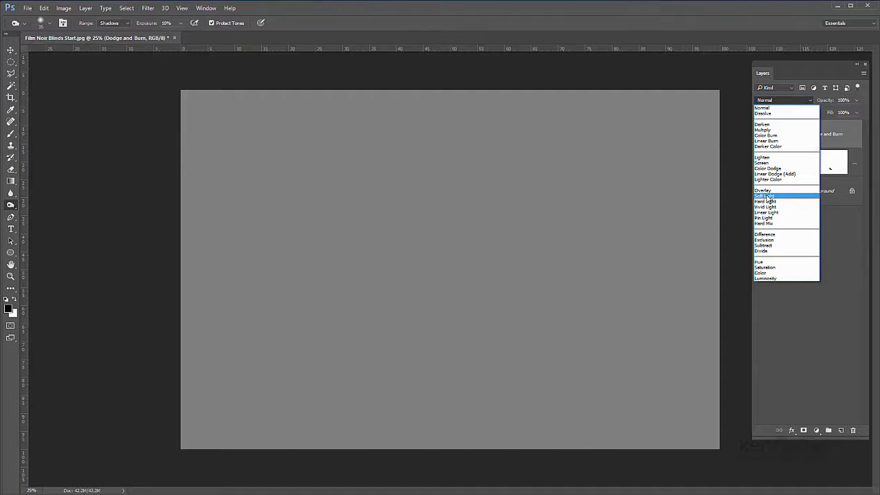
pyautogui.click(767, 197)
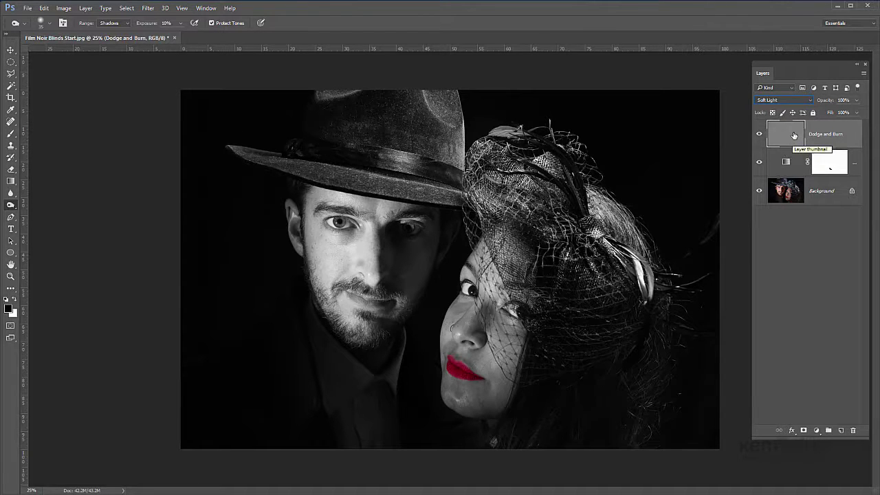
# - Brighten the highlights on the man's face with the Dodge tool, using the Highlights range, 10% exposure and a size 150 brush
pyautogui.rightClick(12, 208)
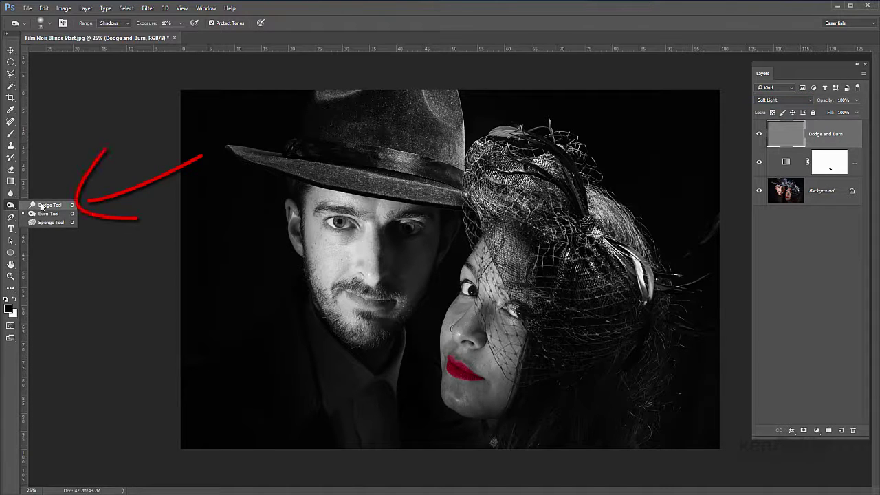
pyautogui.click(41, 205)
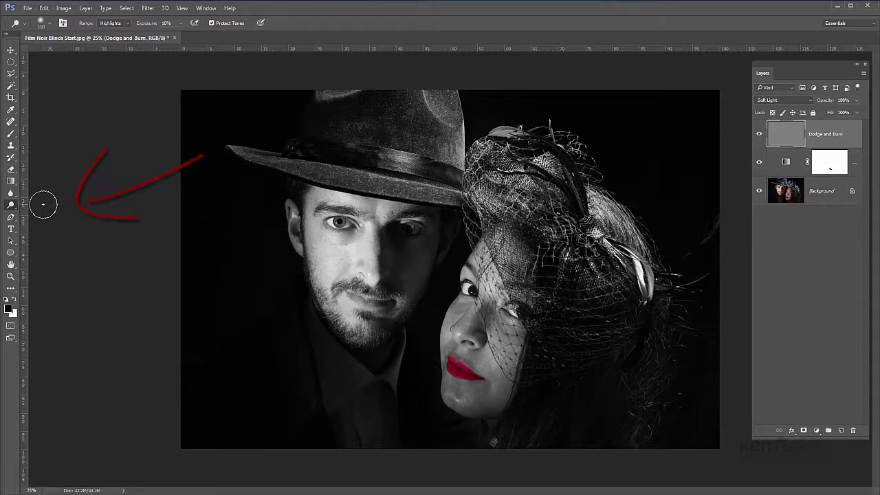
pyautogui.click(126, 25)
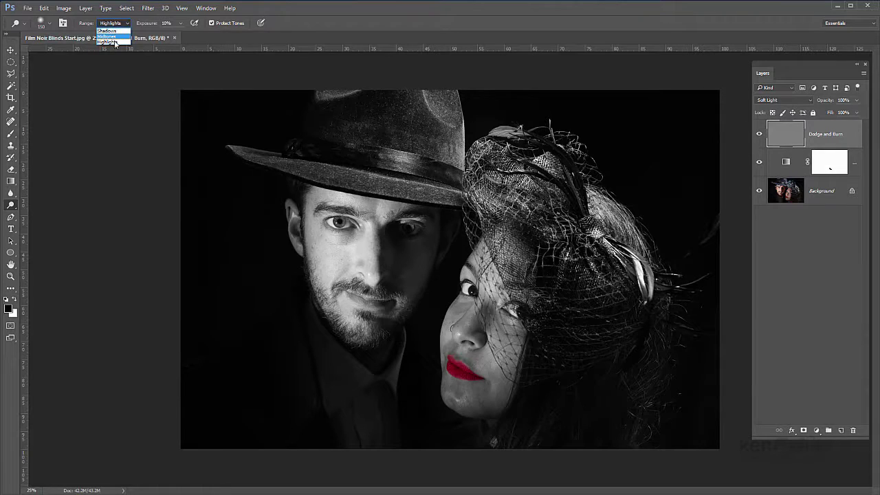
pyautogui.click(108, 43)
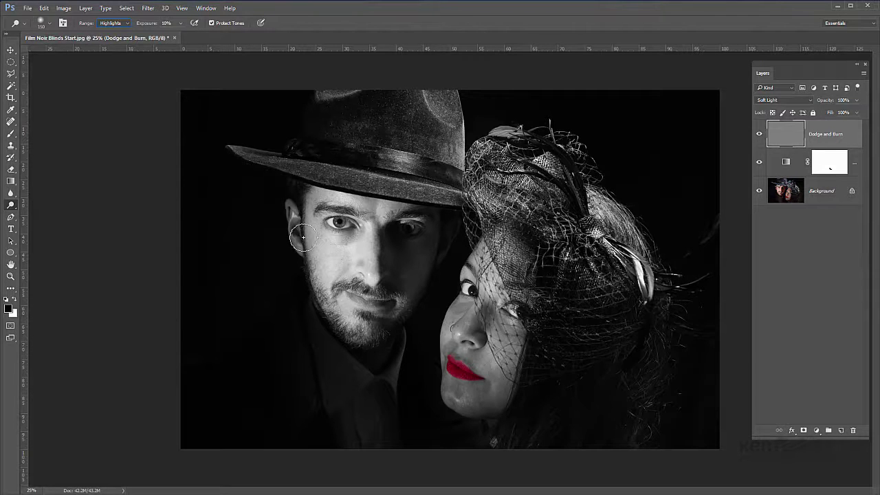
pyautogui.moveTo(318, 243)
pyautogui.mouseDown()
pyautogui.moveTo(328, 253)
pyautogui.moveTo(360, 268)
pyautogui.moveTo(368, 228)
pyautogui.moveTo(364, 277)
pyautogui.moveTo(359, 237)
pyautogui.moveTo(321, 279)
pyautogui.moveTo(340, 251)
pyautogui.moveTo(315, 246)
pyautogui.moveTo(332, 286)
pyautogui.moveTo(336, 251)
pyautogui.moveTo(330, 286)
pyautogui.moveTo(347, 308)
pyautogui.moveTo(348, 296)
pyautogui.moveTo(358, 325)
pyautogui.moveTo(356, 251)
pyautogui.moveTo(370, 236)
pyautogui.moveTo(343, 211)
pyautogui.moveTo(346, 200)
pyautogui.moveTo(324, 197)
pyautogui.moveTo(353, 200)
pyautogui.moveTo(318, 194)
pyautogui.moveTo(362, 203)
pyautogui.moveTo(313, 202)
pyautogui.moveTo(337, 269)
pyautogui.moveTo(354, 252)
pyautogui.moveTo(331, 262)
pyautogui.moveTo(332, 275)
pyautogui.moveTo(370, 237)
pyautogui.mouseUp()
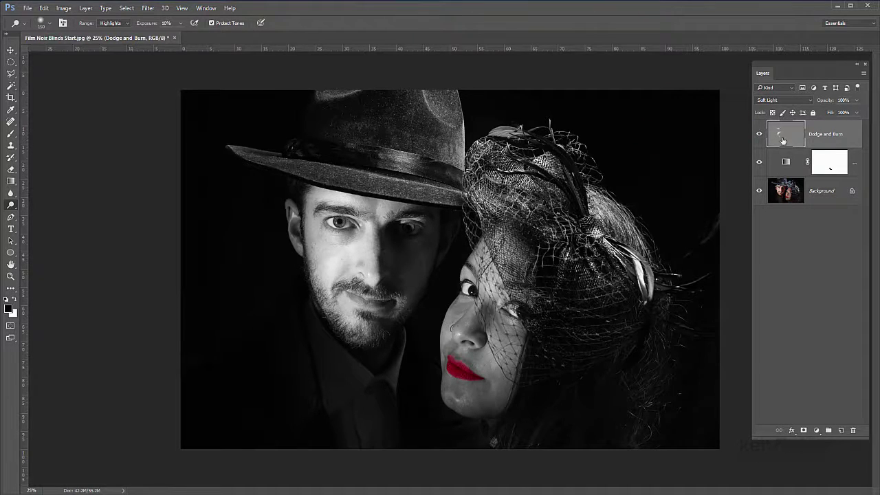
# - Toggle the Dodge and Burn layer's visibility to compare the image before and after dodging
pyautogui.click(760, 137)
pyautogui.click(760, 137)
pyautogui.click(761, 136)
pyautogui.click(760, 135)
pyautogui.click(760, 136)
pyautogui.click(761, 136)
pyautogui.click(762, 135)
pyautogui.click(761, 136)
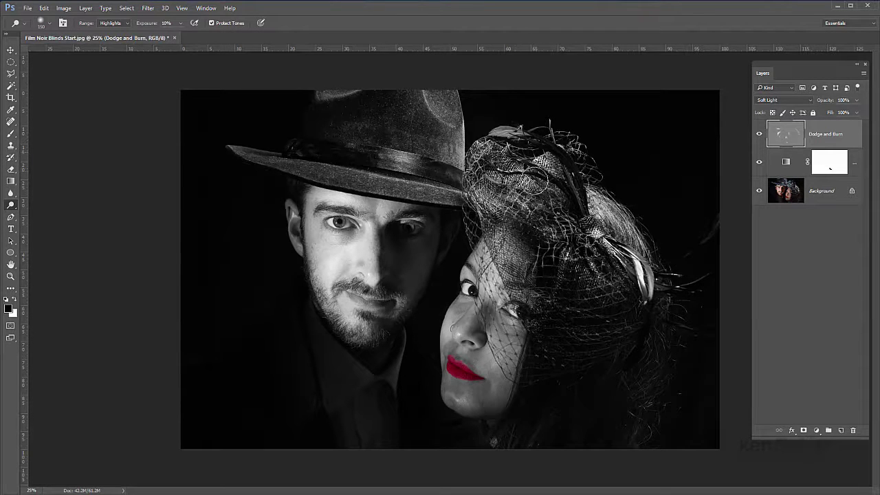
# - Dodge the highlights on the woman's veiled face and compare the result with the Dodge and Burn layer hidden
pyautogui.moveTo(530, 285)
pyautogui.mouseDown()
pyautogui.moveTo(505, 309)
pyautogui.moveTo(503, 332)
pyautogui.moveTo(518, 349)
pyautogui.moveTo(500, 332)
pyautogui.moveTo(504, 367)
pyautogui.moveTo(489, 320)
pyautogui.mouseUp()
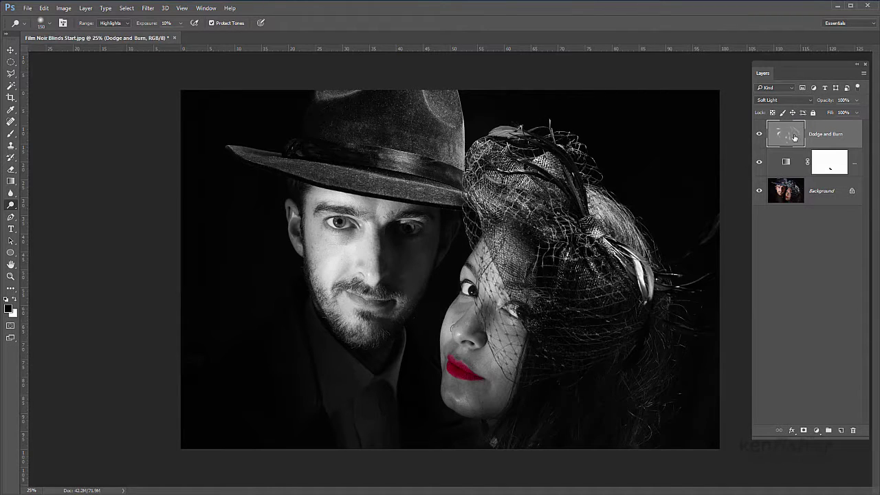
pyautogui.click(760, 135)
pyautogui.click(760, 135)
pyautogui.click(759, 134)
pyautogui.click(758, 134)
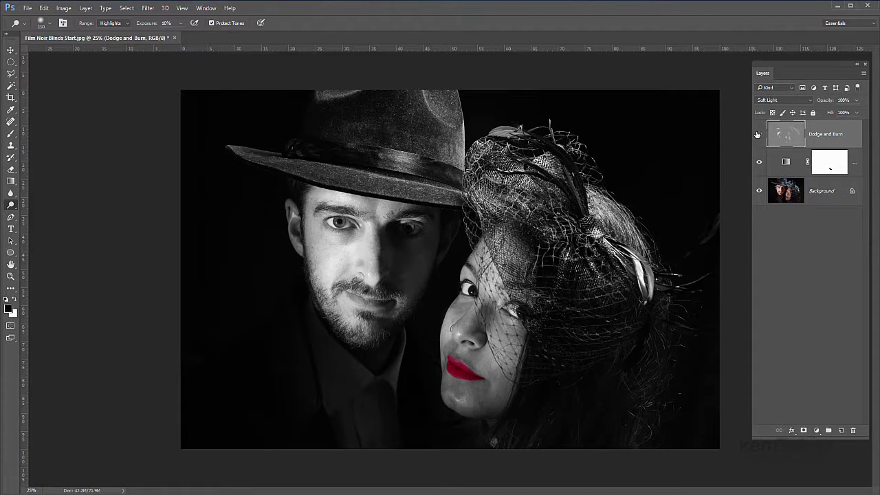
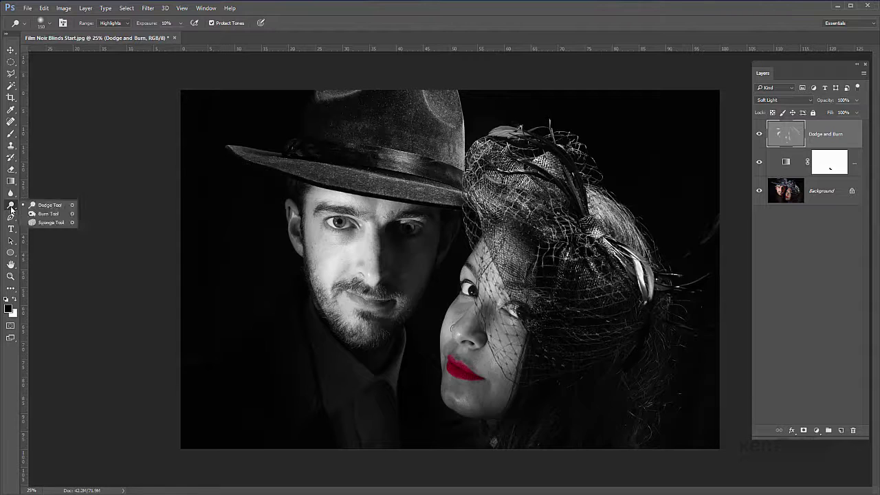
# - Darken the area around the man's shaded eye with a size 100 Burn tool set to Shadows at 10% exposure, and compare before and after
pyautogui.click(48, 214)
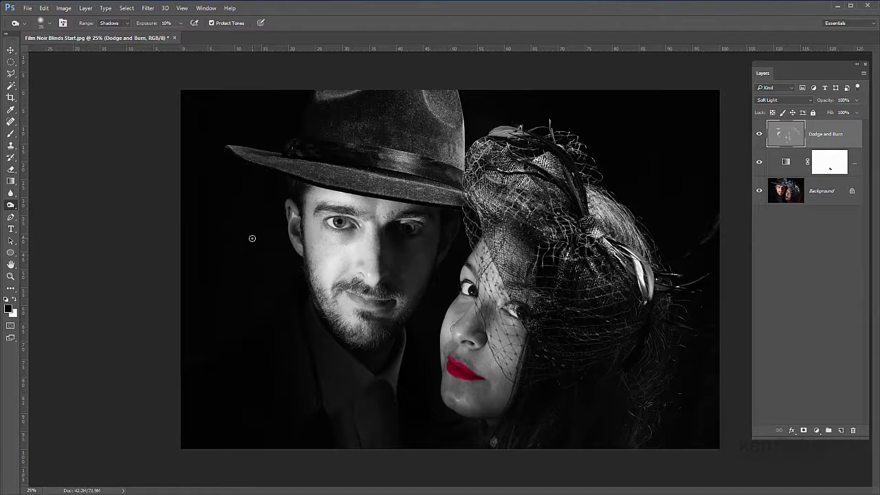
pyautogui.press(']')
pyautogui.press(']')
pyautogui.press(']')
pyautogui.moveTo(419, 215); pyautogui.dragTo(418, 217)
pyautogui.click(759, 135)
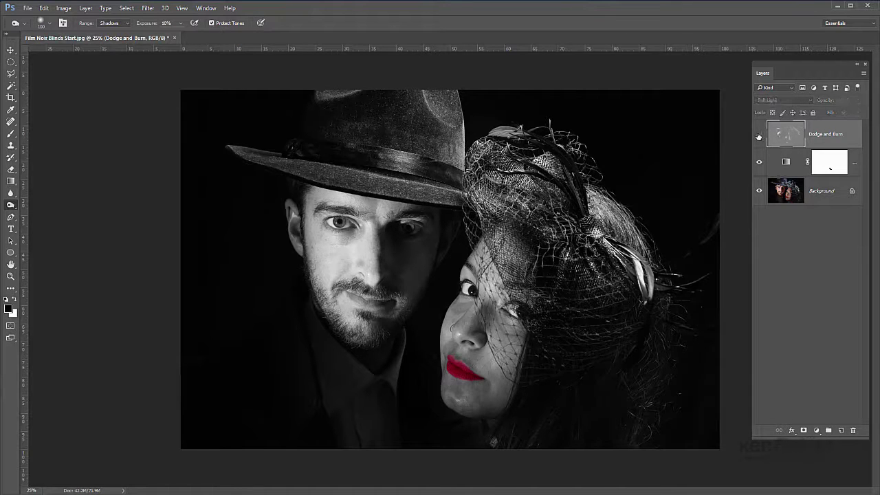
pyautogui.click(759, 134)
pyautogui.click(759, 134)
pyautogui.click(759, 134)
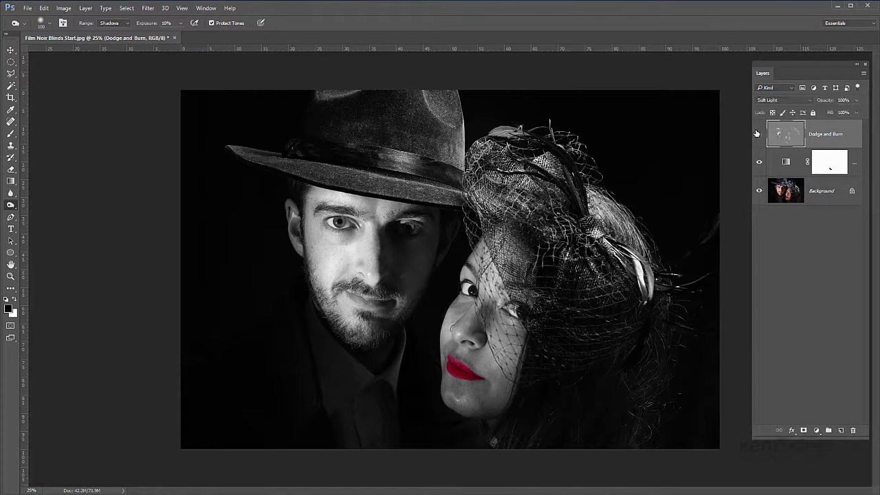
pyautogui.click(758, 134)
pyautogui.click(758, 135)
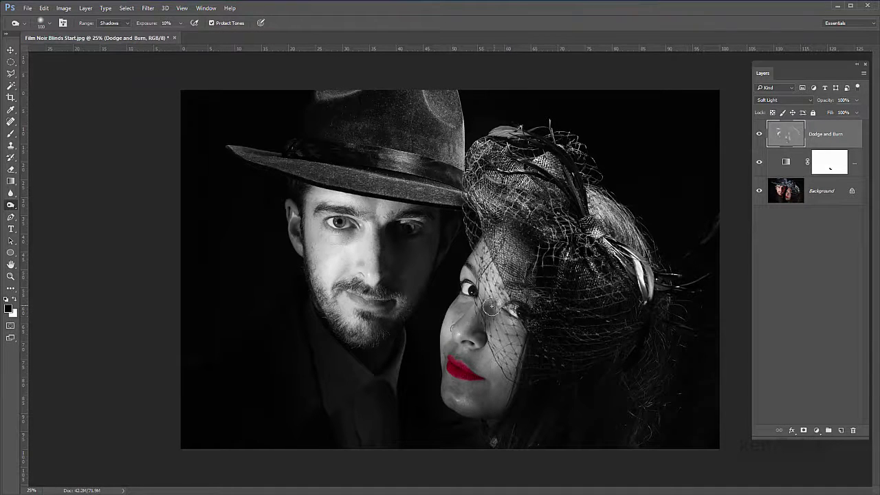
# - Compare the image with and without the Dodge and Burn layer, and display that layer on its own to inspect its strokes
pyautogui.click(759, 135)
pyautogui.click(758, 134)
pyautogui.click(758, 134)
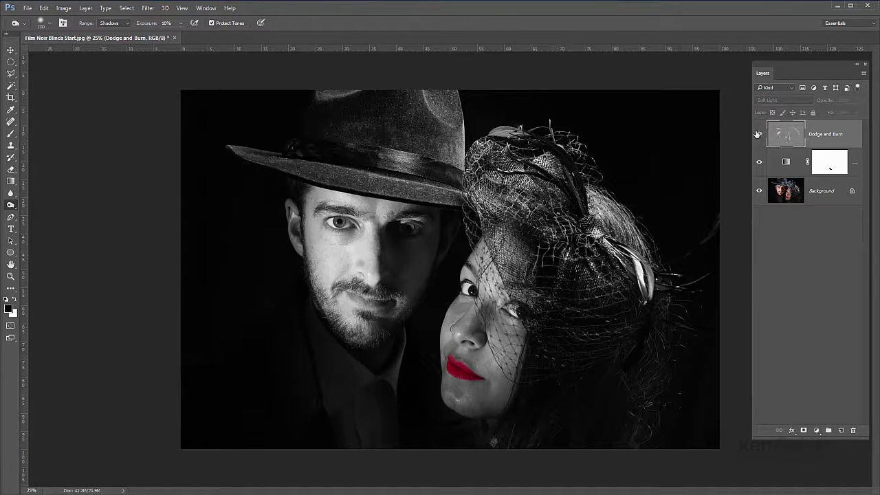
pyautogui.click(758, 134)
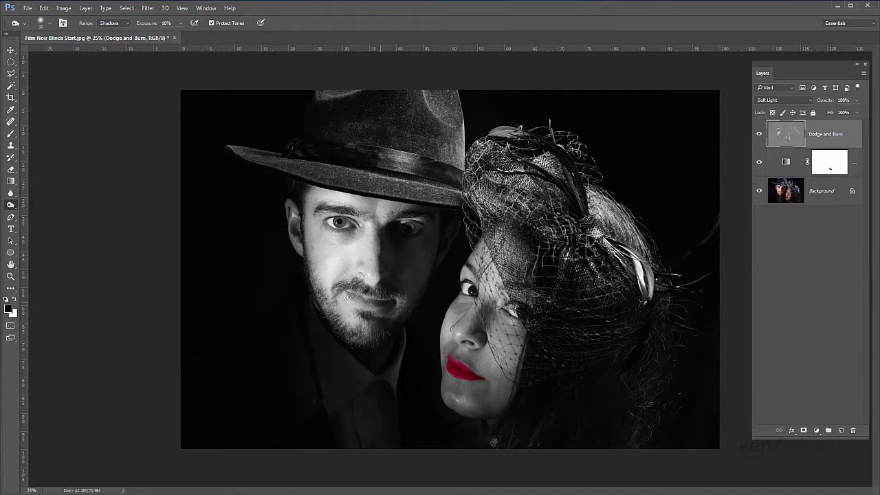
pyautogui.keyDown('alt'); pyautogui.click(759, 136); pyautogui.keyUp('alt')
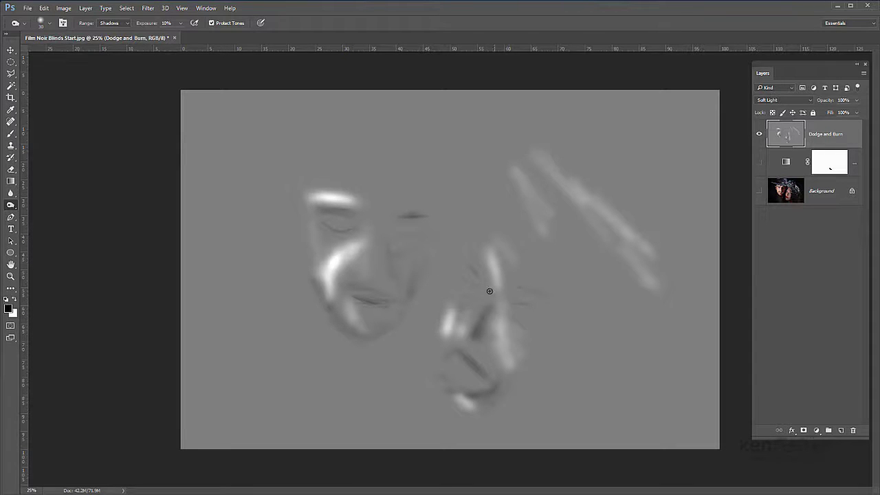
pyautogui.keyDown('alt'); pyautogui.click(759, 135); pyautogui.keyUp('alt')
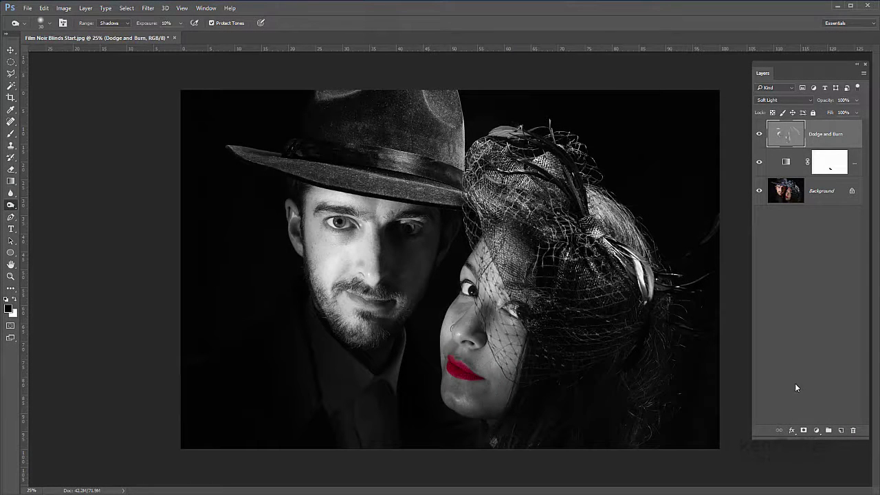
# - Add a Curves adjustment layer above Dodge and Burn with a mild S-curve through about input 65, output 54 and input 189, output 200
pyautogui.click(817, 431)
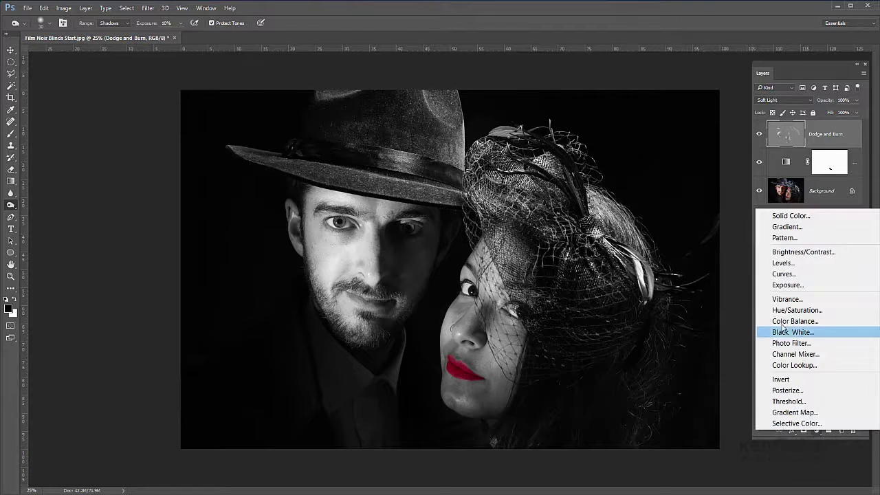
pyautogui.click(786, 275)
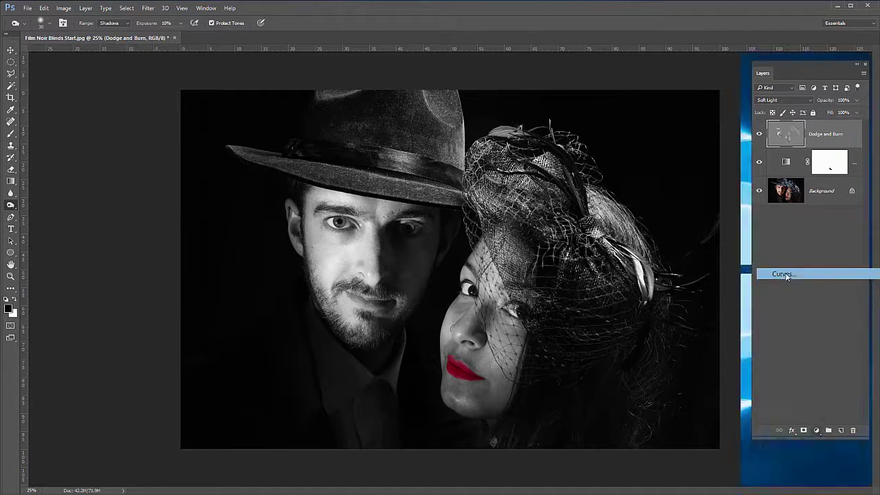
pyautogui.moveTo(763, 43); pyautogui.dragTo(609, 76)
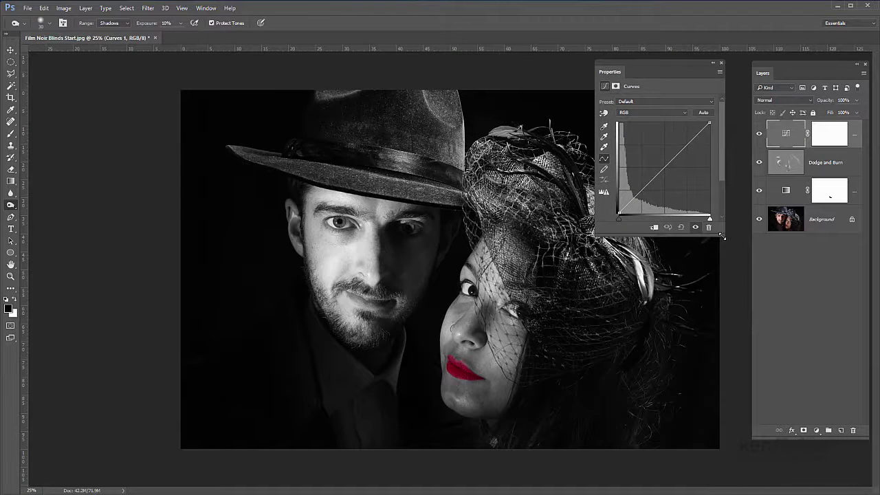
pyautogui.moveTo(722, 236); pyautogui.dragTo(730, 301)
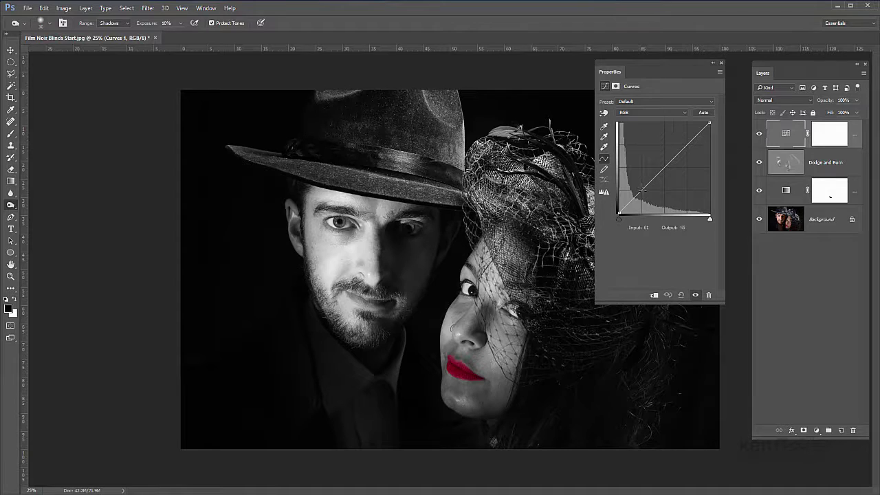
pyautogui.moveTo(641, 187); pyautogui.dragTo(640, 198)
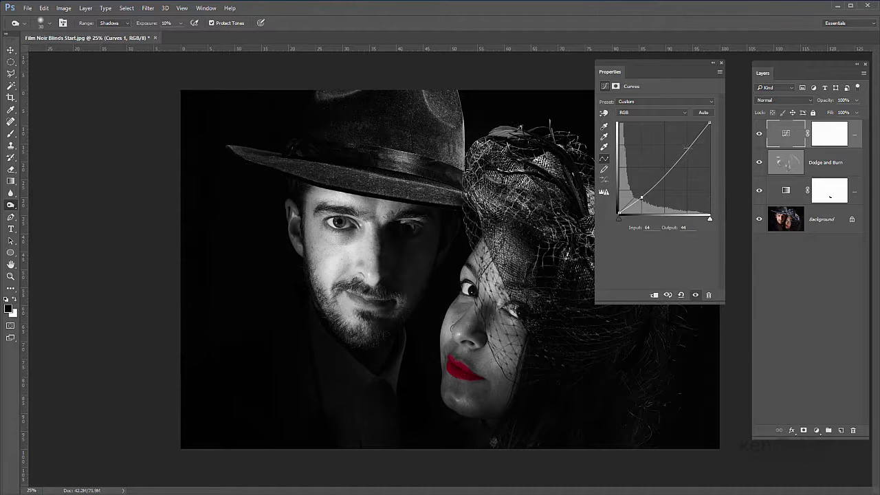
pyautogui.moveTo(686, 150); pyautogui.dragTo(686, 142)
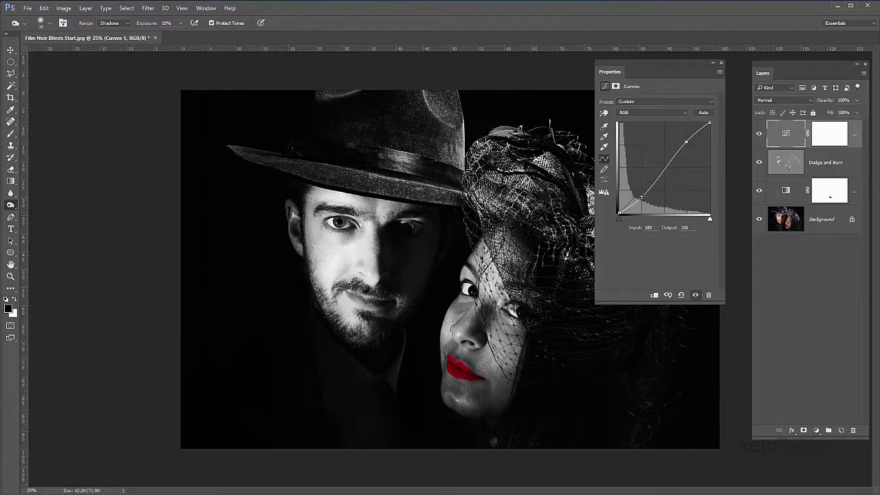
pyautogui.moveTo(641, 198); pyautogui.dragTo(641, 194)
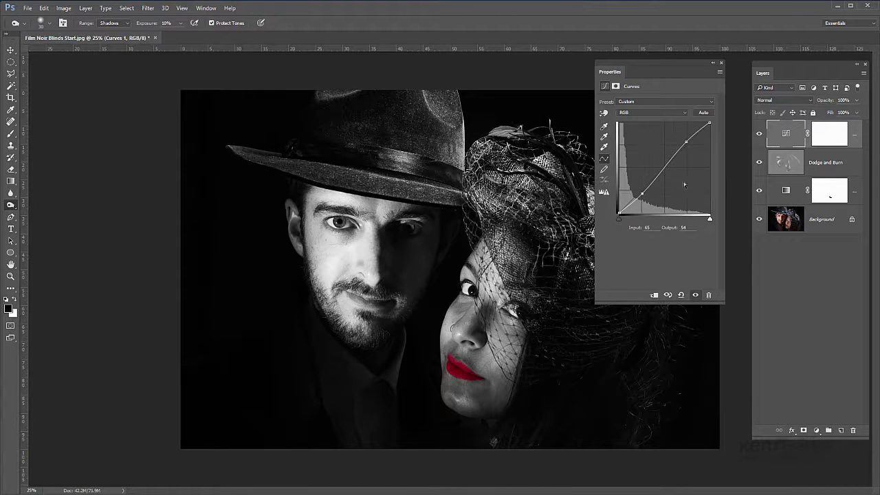
pyautogui.click(687, 141)
pyautogui.click(720, 63)
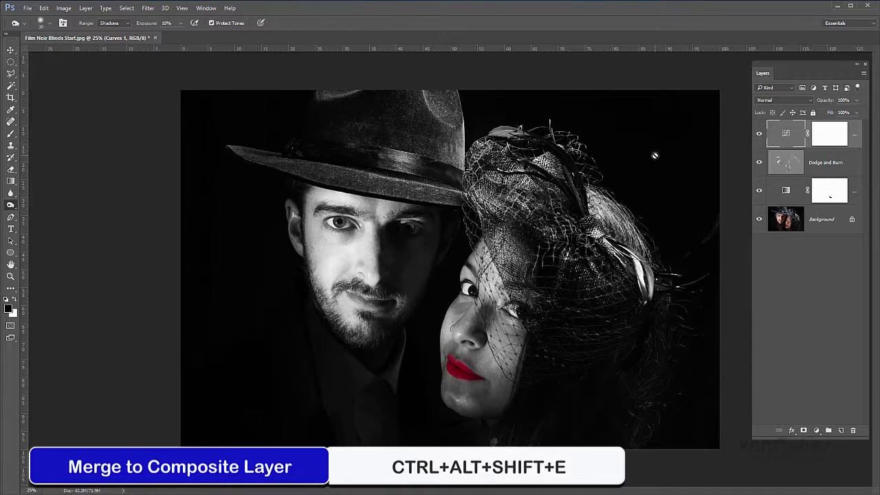
# - Stamp all visible layers into a new composite layer at the top of the stack and rename it merged
pyautogui.hotkey('ctrl', 'alt', 'shift', 'e')
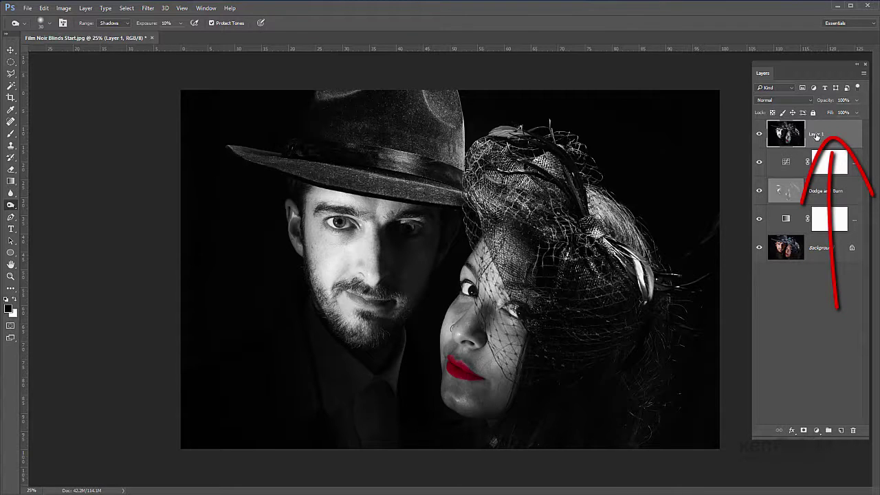
pyautogui.doubleClick(816, 136)
pyautogui.write('merged')
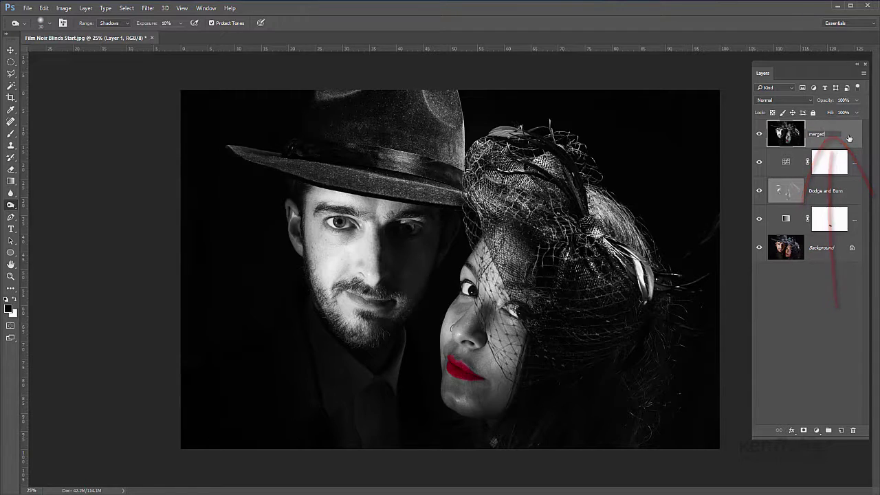
pyautogui.press('Return')
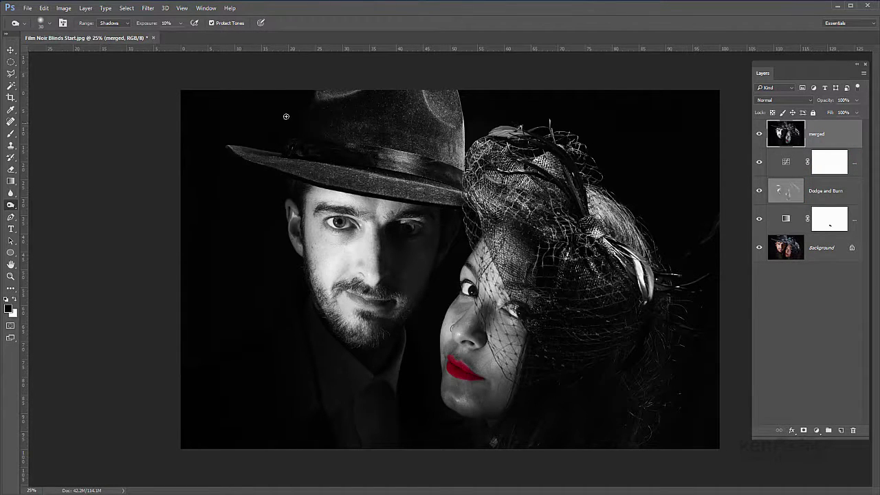
# - Boost the merged layer's contrast with a Levels adjustment, setting the input black point to 34 and the white point to 213
pyautogui.click(64, 9)
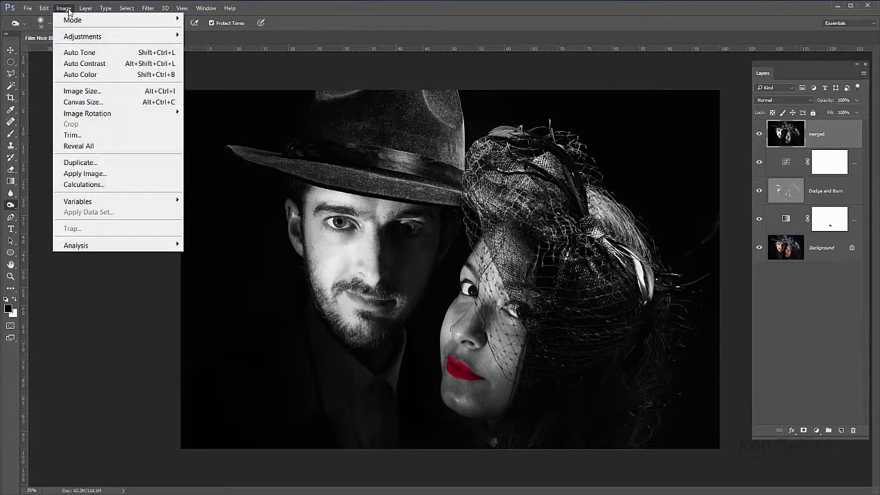
pyautogui.moveTo(85, 41)
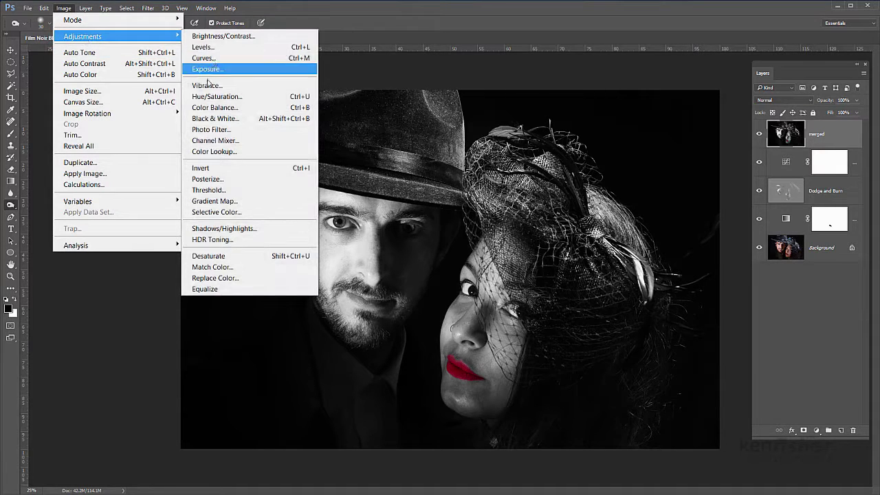
pyautogui.click(213, 48)
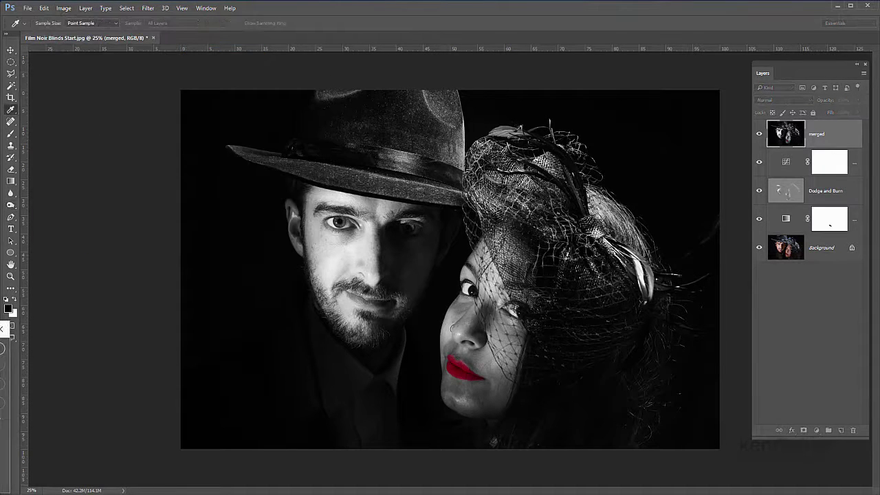
pyautogui.moveTo(157, 241); pyautogui.dragTo(164, 89)
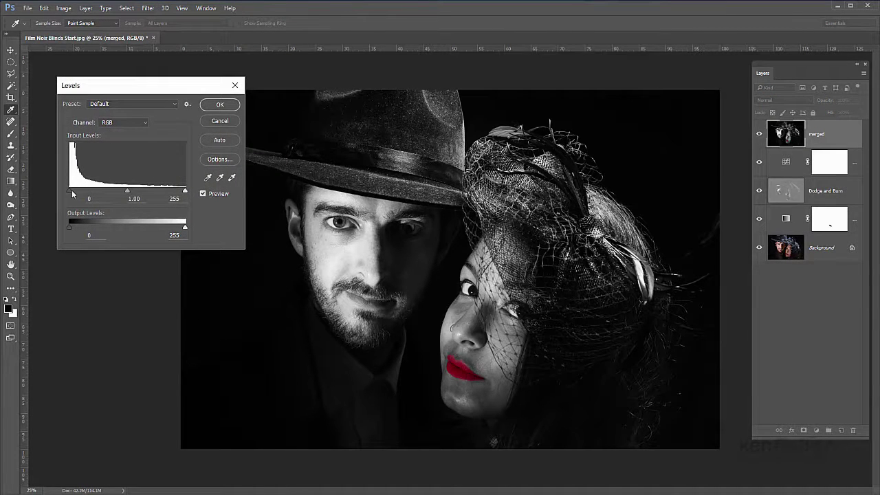
pyautogui.moveTo(72, 189); pyautogui.dragTo(86, 190)
pyautogui.moveTo(184, 190); pyautogui.dragTo(166, 192)
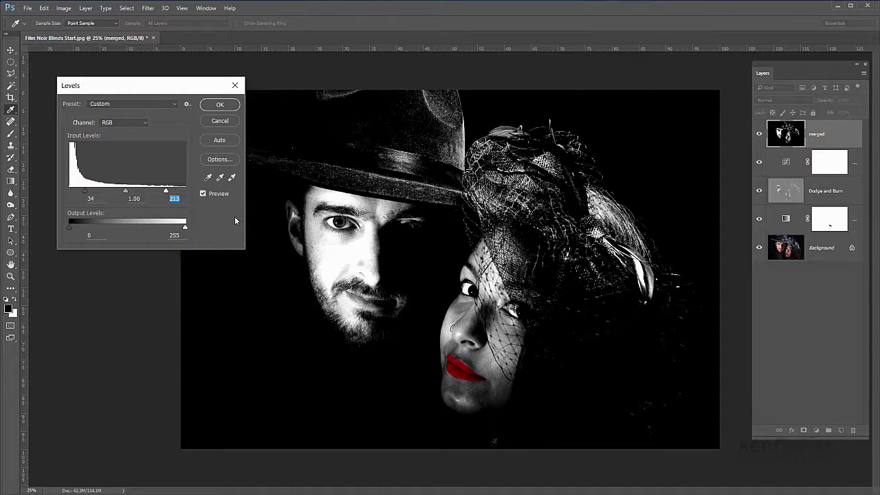
pyautogui.click(219, 104)
pyautogui.press('o')
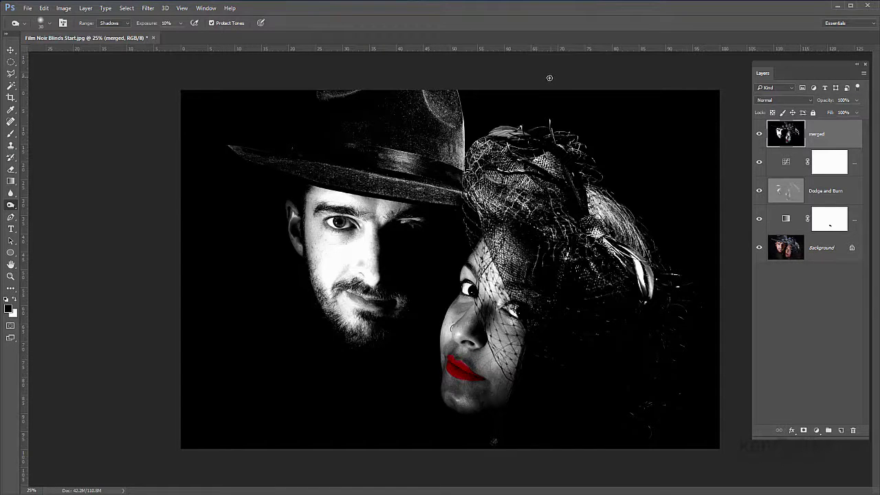
# - Apply a Gaussian Blur with a radius of 20 pixels to the merged layer
pyautogui.click(148, 8)
pyautogui.moveTo(186, 140)
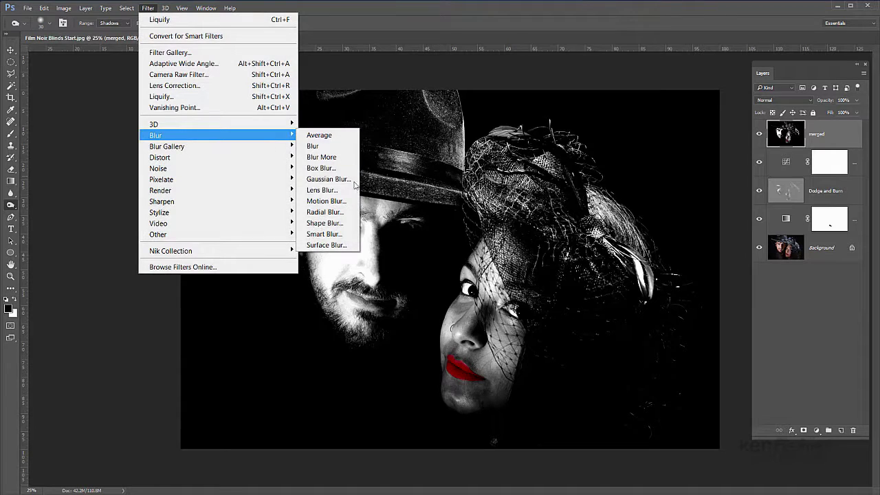
pyautogui.click(329, 179)
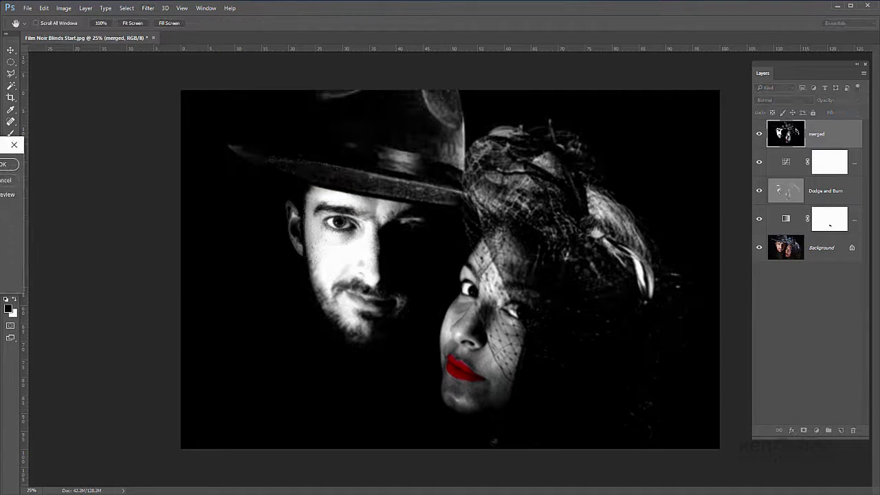
pyautogui.moveTo(216, 167); pyautogui.dragTo(234, 157)
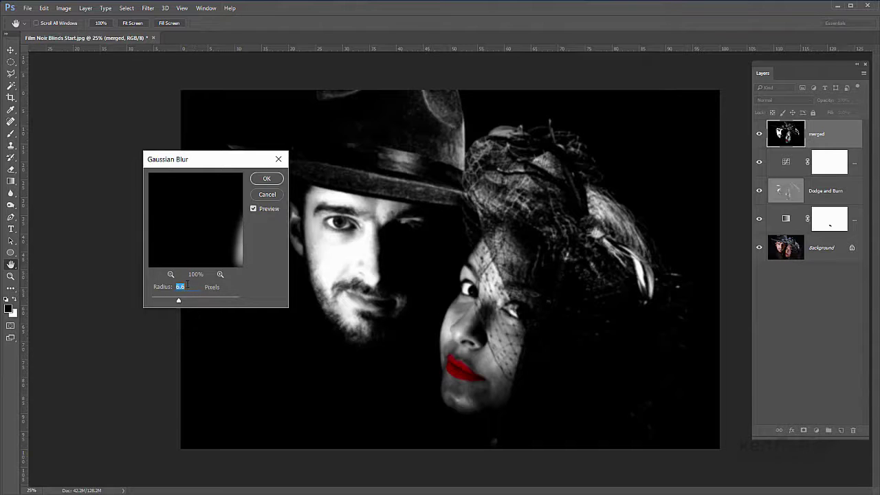
pyautogui.write('10')
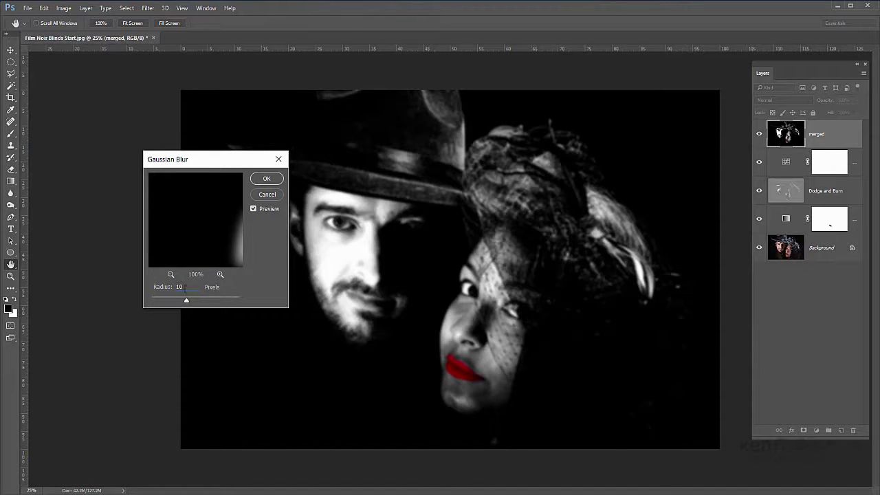
pyautogui.moveTo(163, 288); pyautogui.dragTo(165, 288)
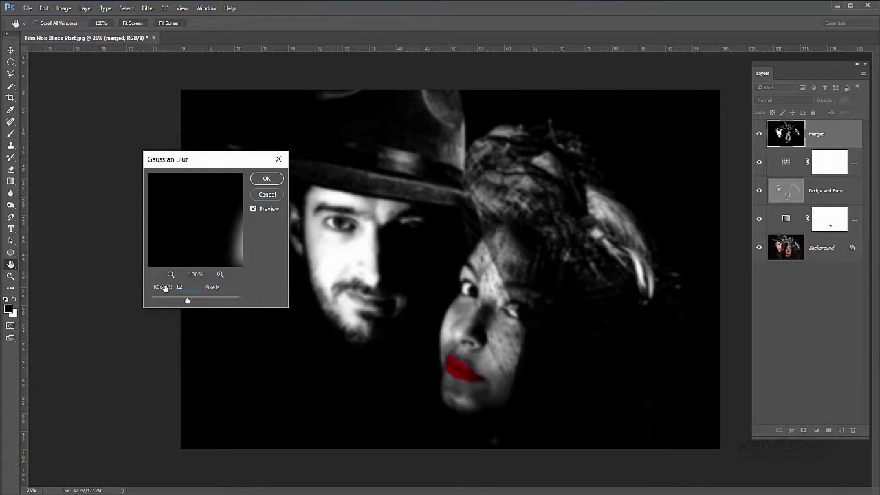
pyautogui.click(165, 288)
pyautogui.write('20')
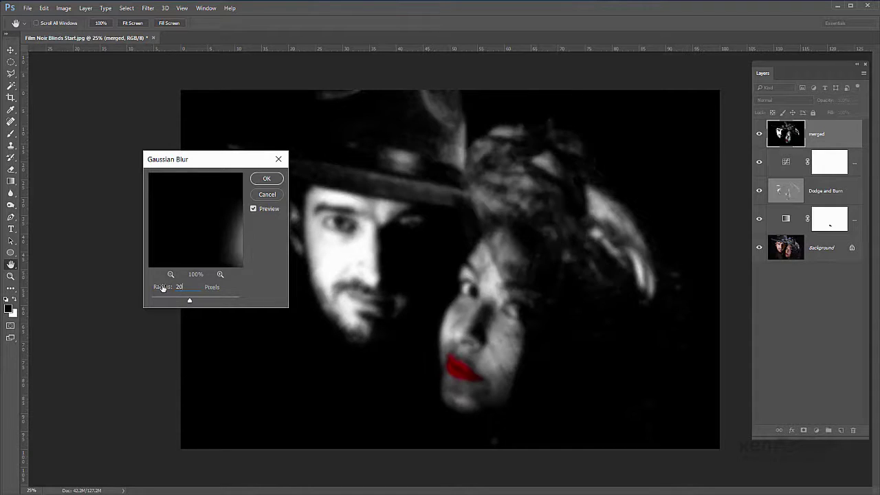
pyautogui.click(267, 178)
pyautogui.press('o')
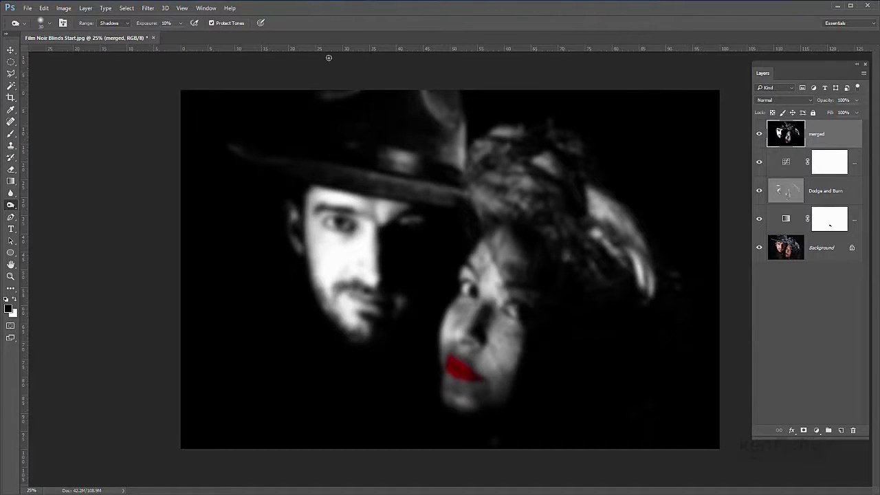
# - Save a Photoshop-format version to the Desktop as Film Noir Displacement Map, keeping layers and Maximize Compatibility on
pyautogui.click(28, 9)
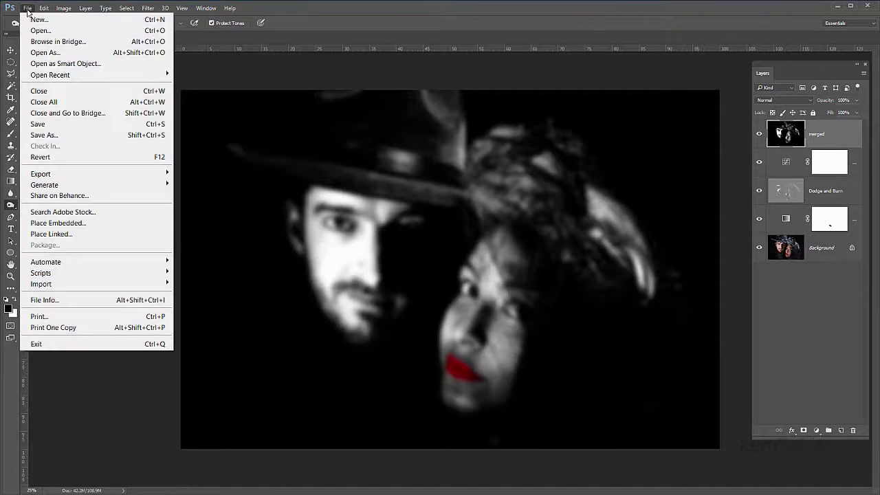
pyautogui.click(60, 136)
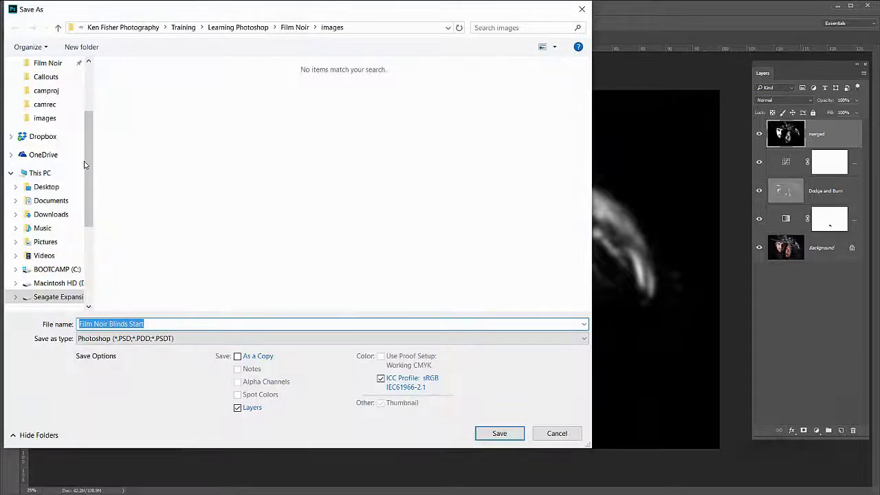
pyautogui.click(45, 187)
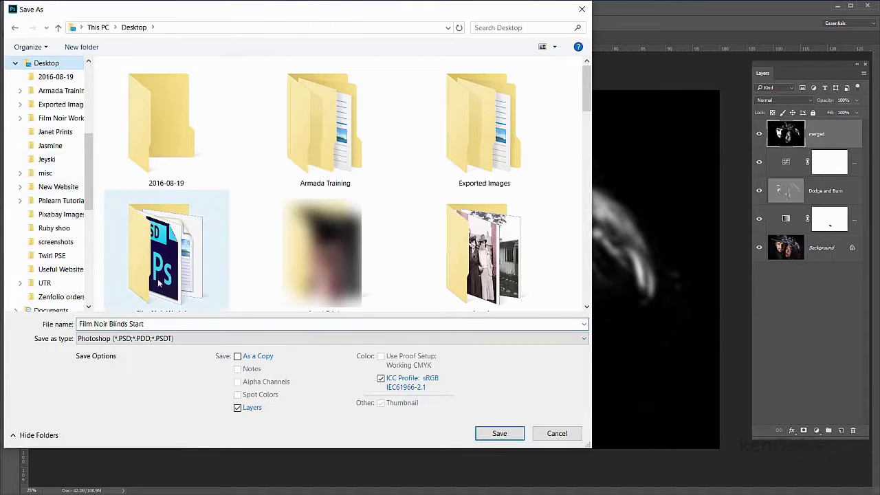
pyautogui.click(151, 324)
pyautogui.keyDown('shift'); pyautogui.click(120, 324); pyautogui.keyUp('shift')
pyautogui.keyDown('shift'); pyautogui.click(109, 324); pyautogui.keyUp('shift')
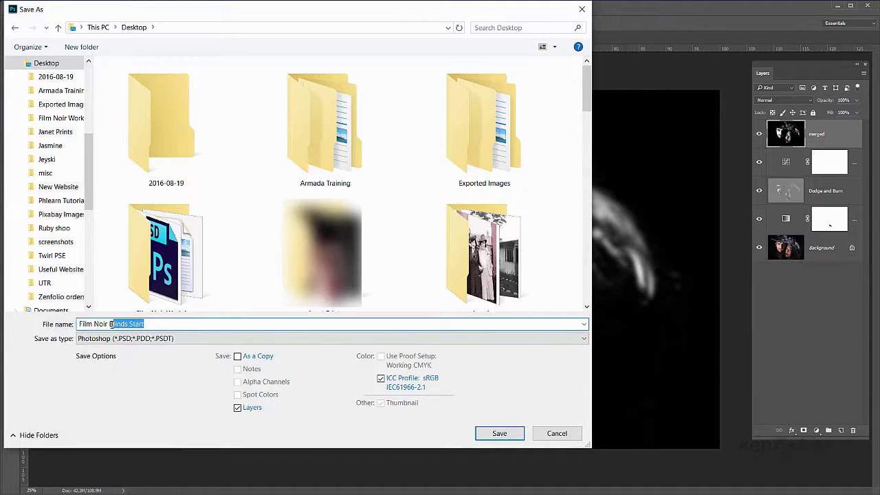
pyautogui.write('Displacement Map')
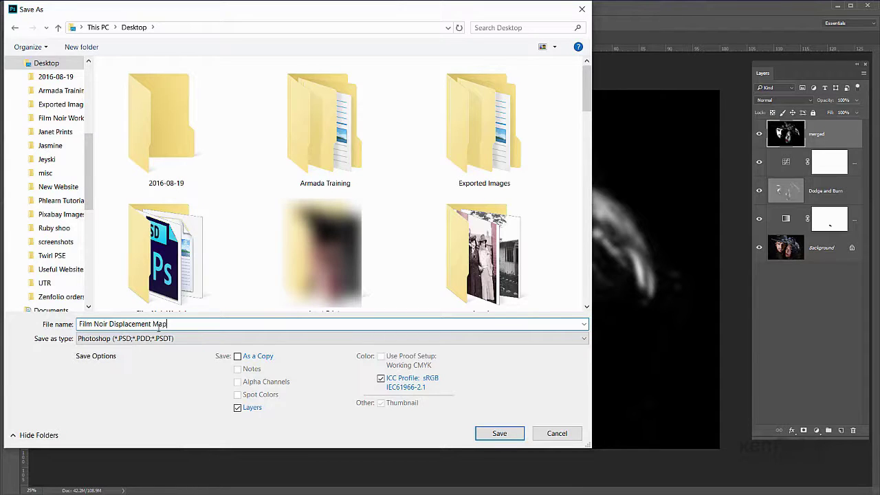
pyautogui.click(500, 434)
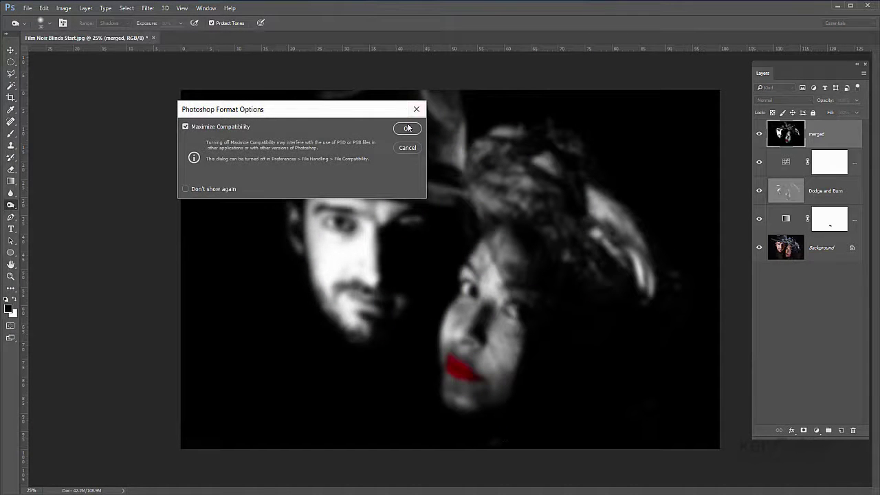
pyautogui.click(407, 127)
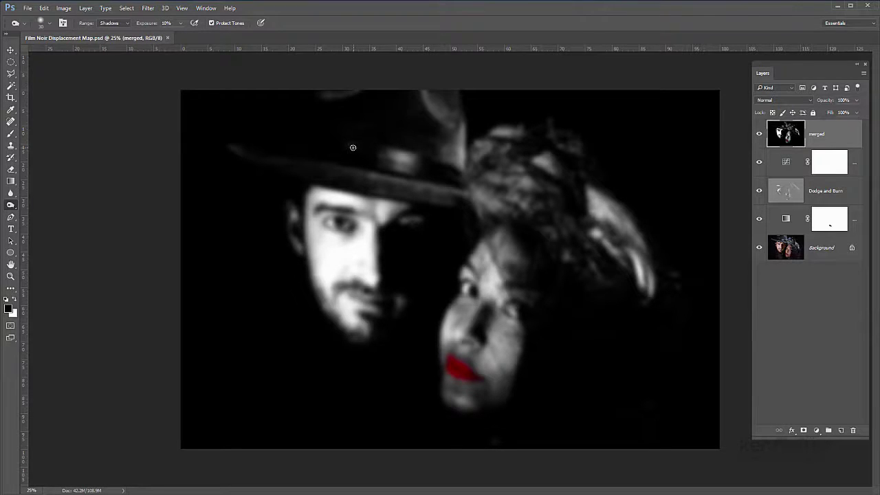
# - Save the document to the Desktop as a new Photoshop file named Film Noir WIP, keeping layers and Maximize Compatibility on
pyautogui.click(27, 8)
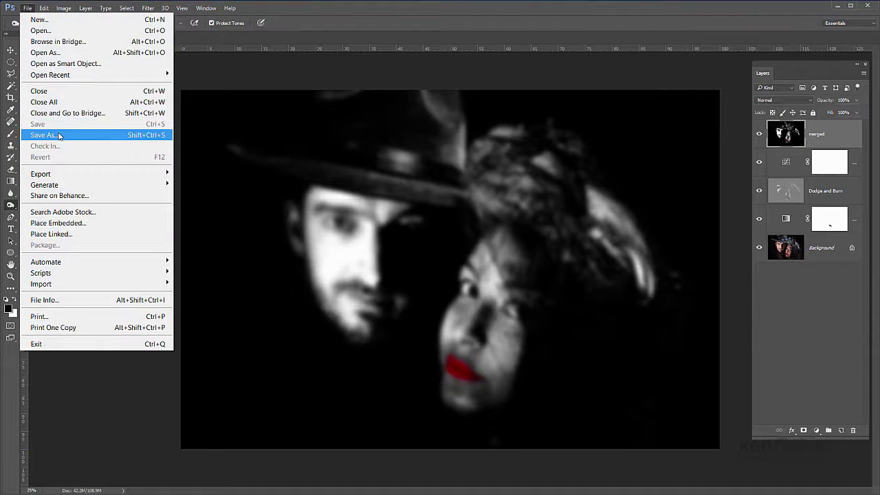
pyautogui.click(61, 135)
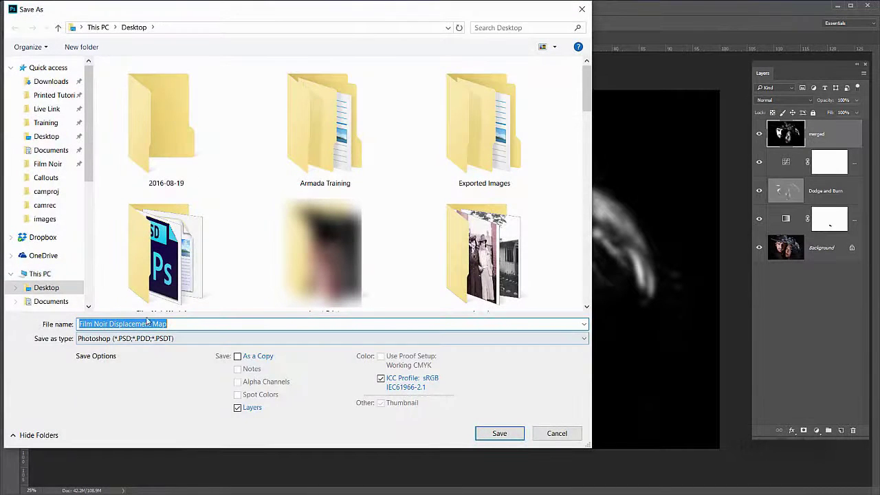
pyautogui.click(172, 324)
pyautogui.moveTo(167, 324); pyautogui.dragTo(110, 324)
pyautogui.write('WIP')
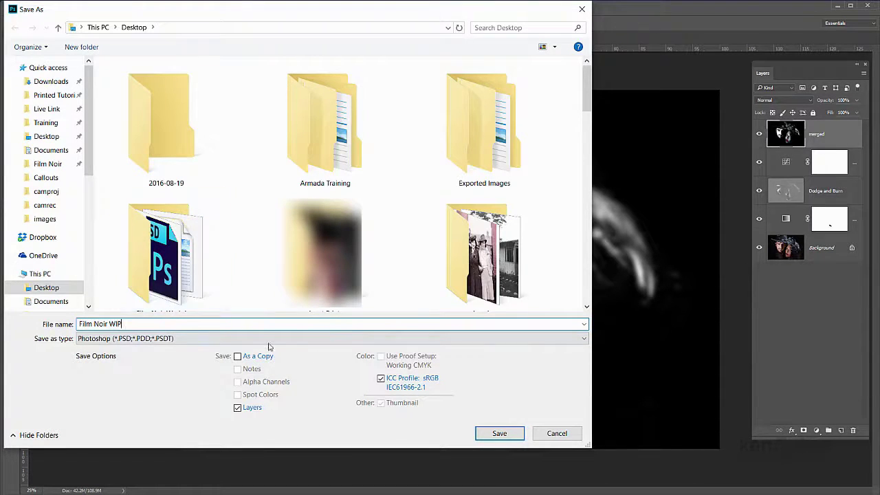
pyautogui.click(504, 434)
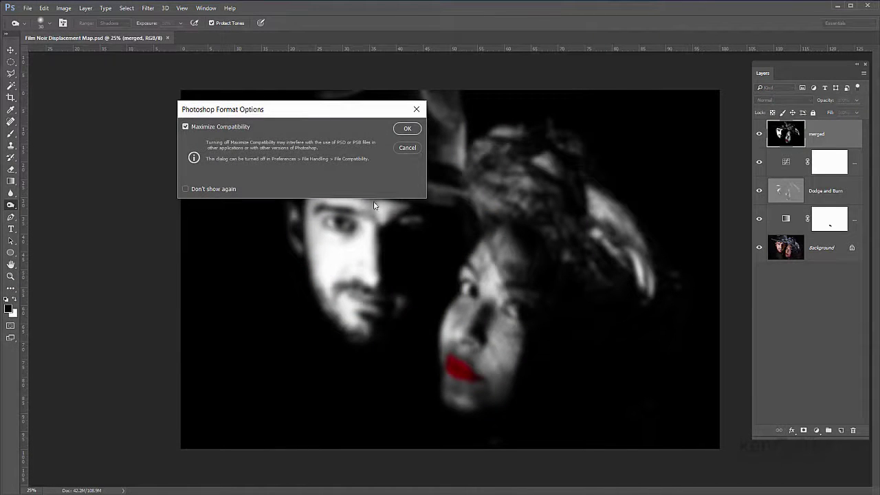
pyautogui.click(408, 130)
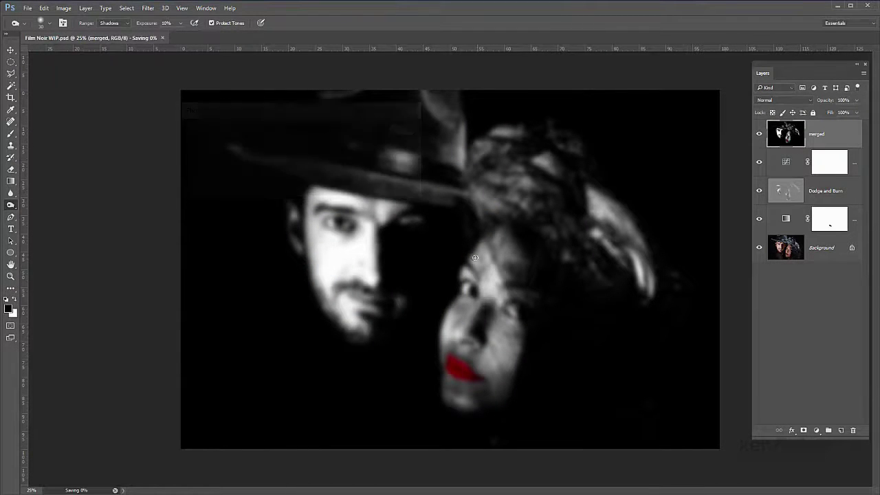
# - Delete the blurred merged layer from the working file
pyautogui.rightClick(838, 138)
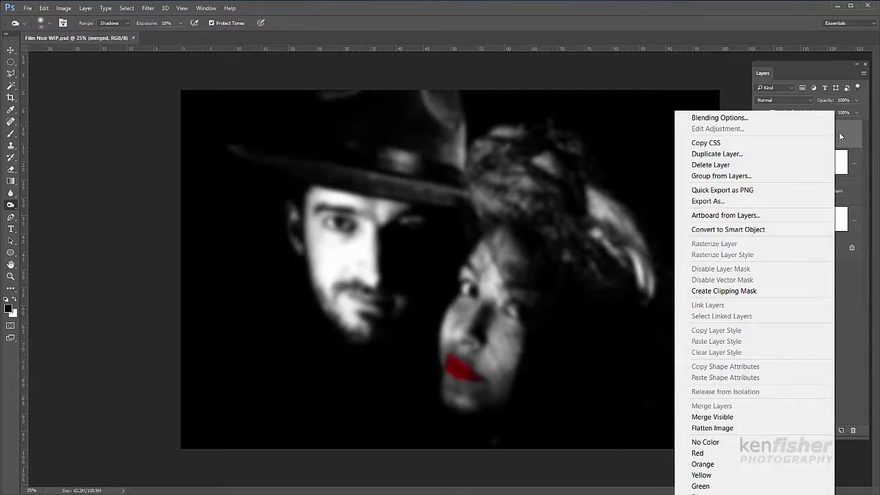
pyautogui.click(711, 165)
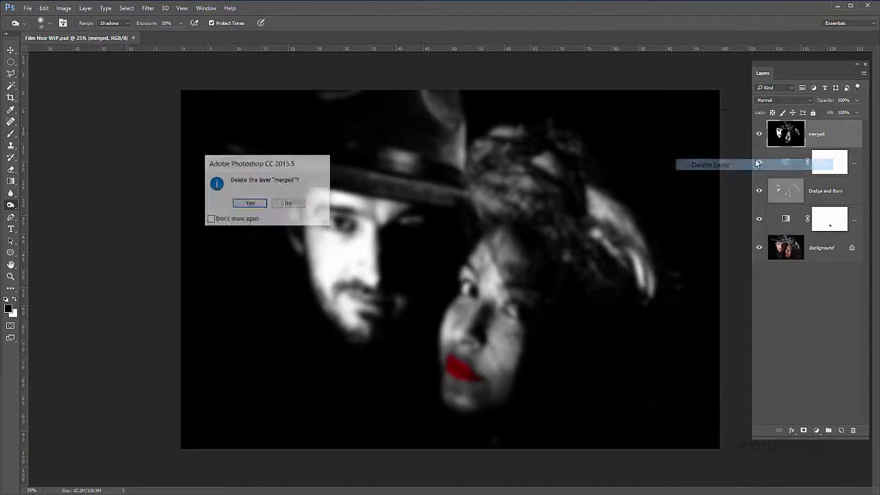
pyautogui.click(250, 204)
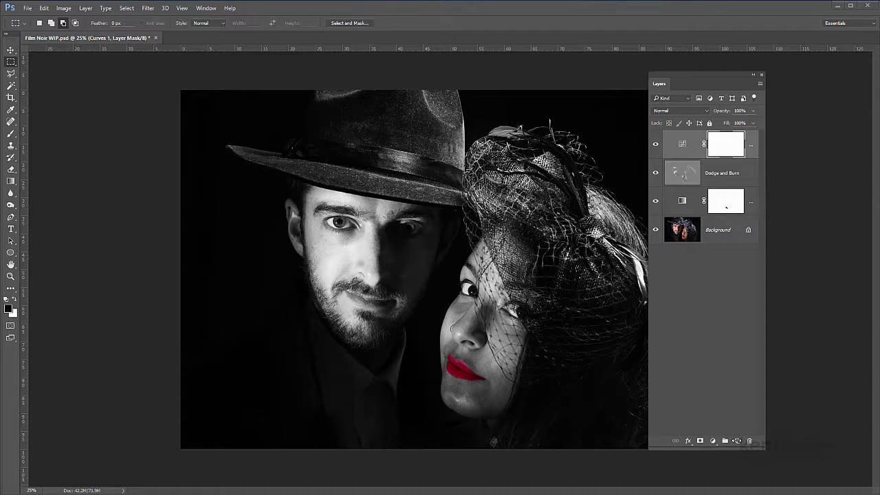
# - Add a new empty layer above the Curves adjustment and hide all the layers beneath it, keeping the whole canvas uncovered
pyautogui.click(737, 441)
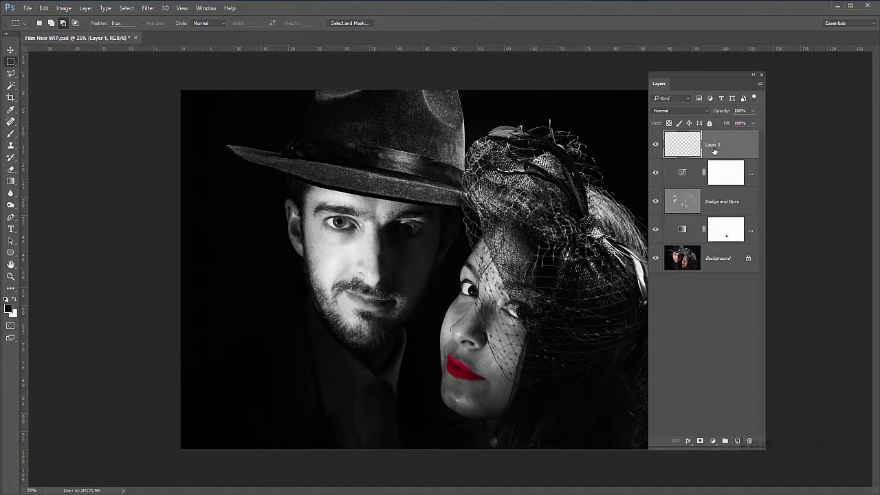
pyautogui.click(655, 173)
pyautogui.moveTo(654, 199); pyautogui.dragTo(654, 263)
pyautogui.click(656, 259)
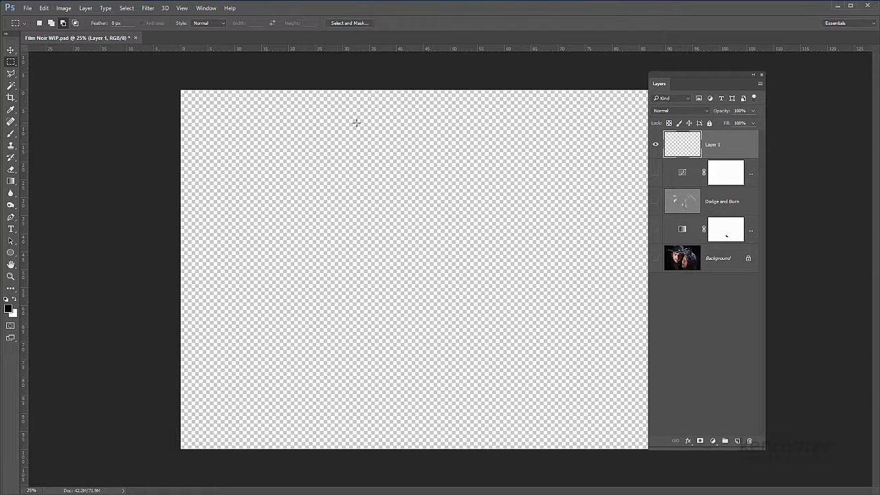
pyautogui.moveTo(677, 83); pyautogui.dragTo(758, 81)
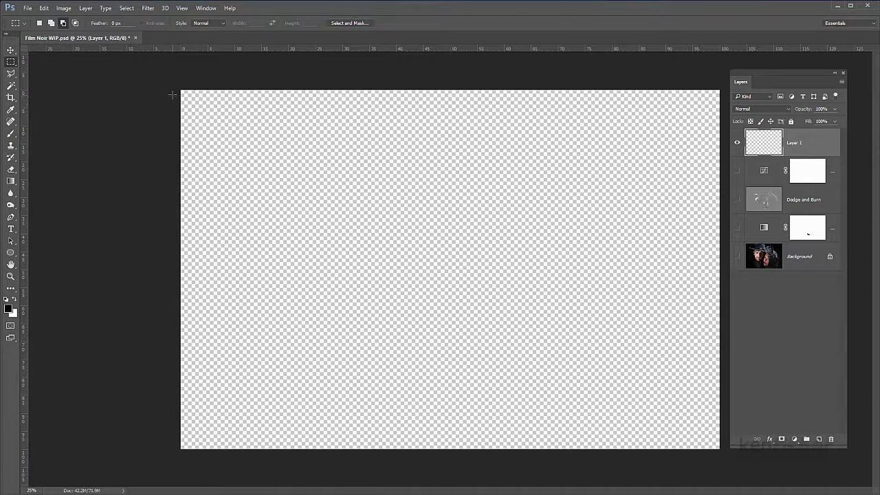
# - Make a thin rectangular selection across the full canvas width near its upper edge and fill it with the black foreground colour
pyautogui.moveTo(172, 95); pyautogui.dragTo(259, 110)
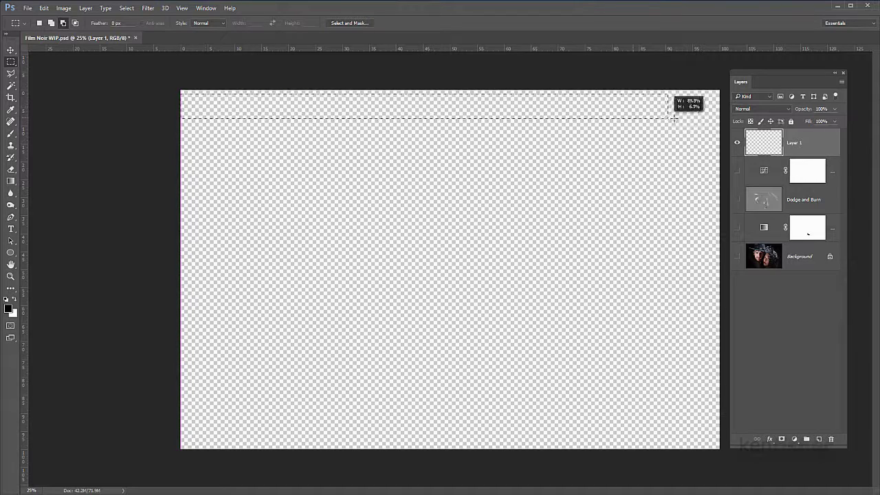
pyautogui.moveTo(713, 116); pyautogui.dragTo(726, 109)
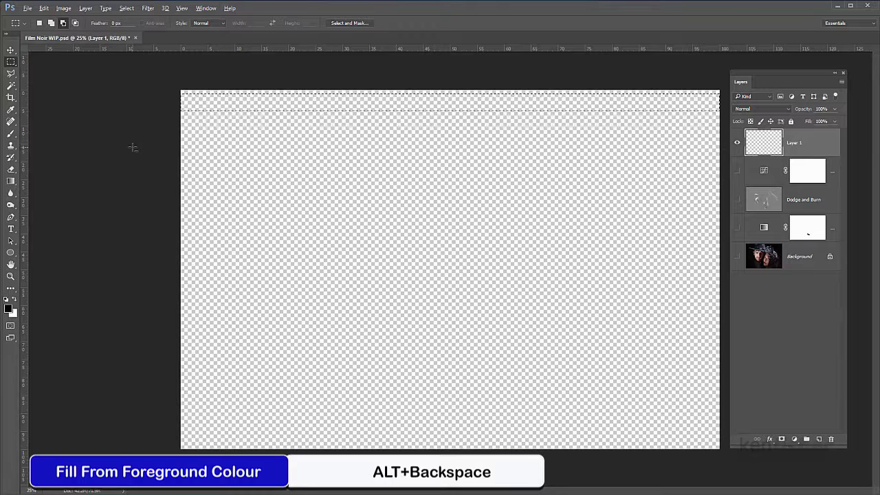
pyautogui.hotkey('alt', 'BackSpace')
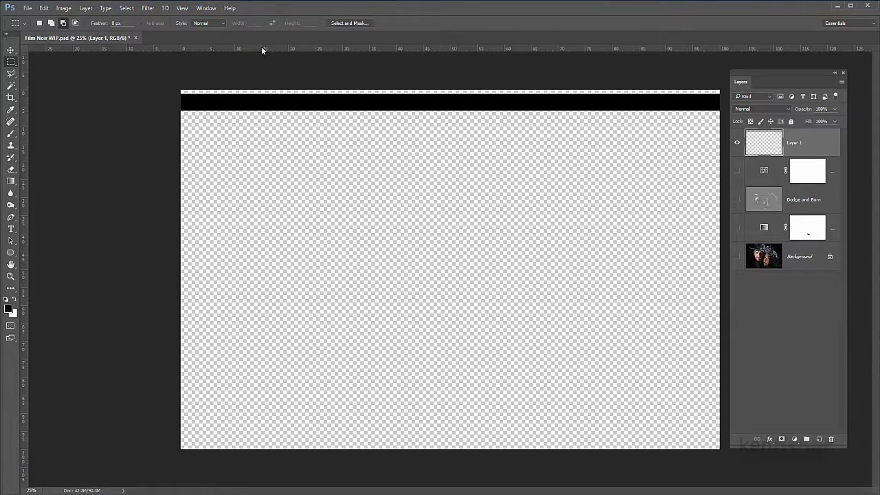
# - Place a single horizontal guide slightly below the black bar to mark the spacing between the blinds
pyautogui.moveTo(270, 49); pyautogui.dragTo(273, 124)
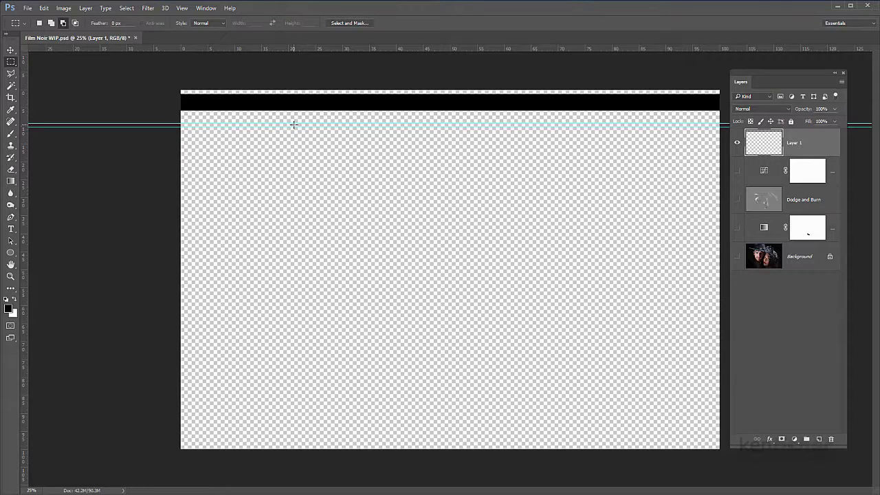
pyautogui.moveTo(294, 125); pyautogui.dragTo(294, 53)
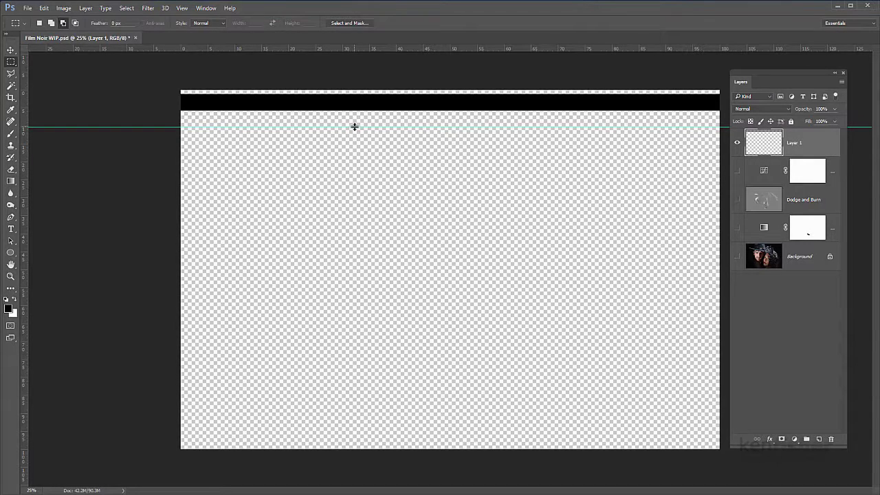
pyautogui.moveTo(355, 126); pyautogui.dragTo(355, 123)
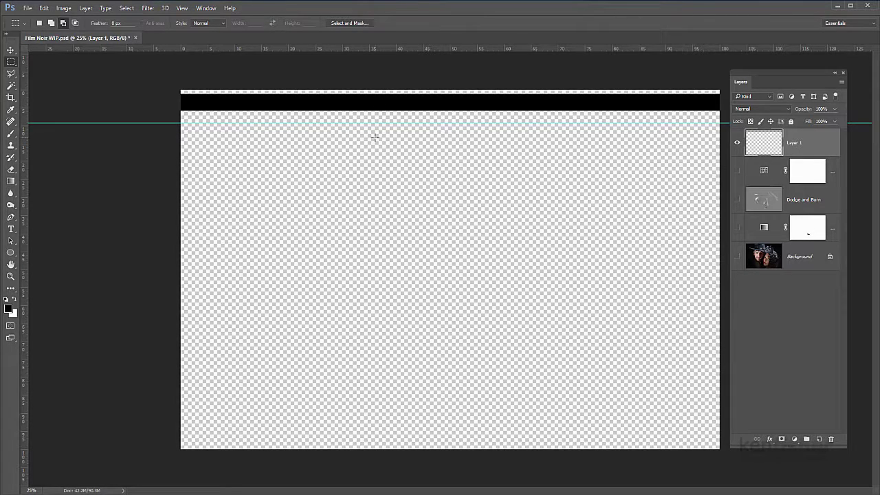
# - Move the black bar straight down by about 8.2% with Free Transform so its upper edge meets the guide
pyautogui.hotkey('ctrl', 't')
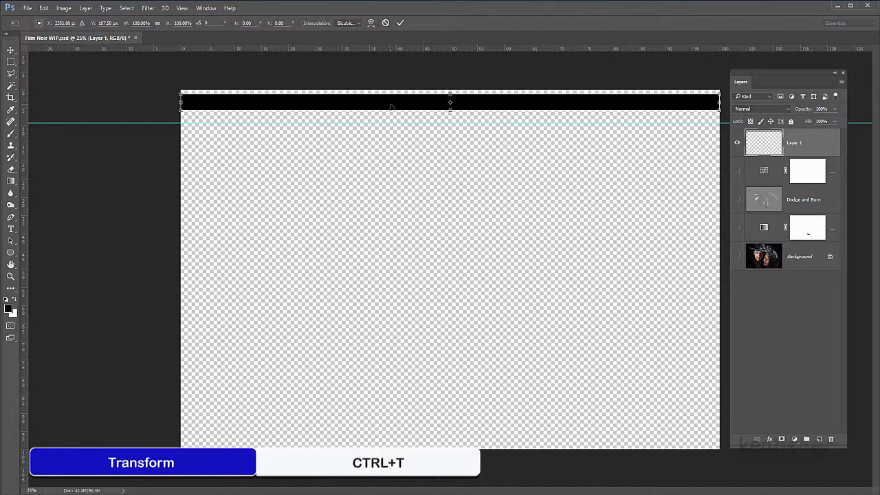
pyautogui.moveTo(390, 107); pyautogui.dragTo(391, 135)
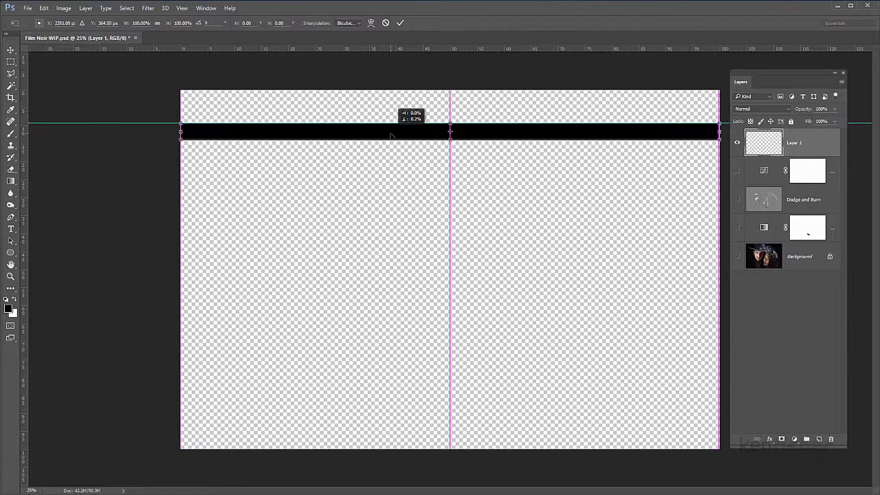
pyautogui.moveTo(391, 136); pyautogui.dragTo(391, 136)
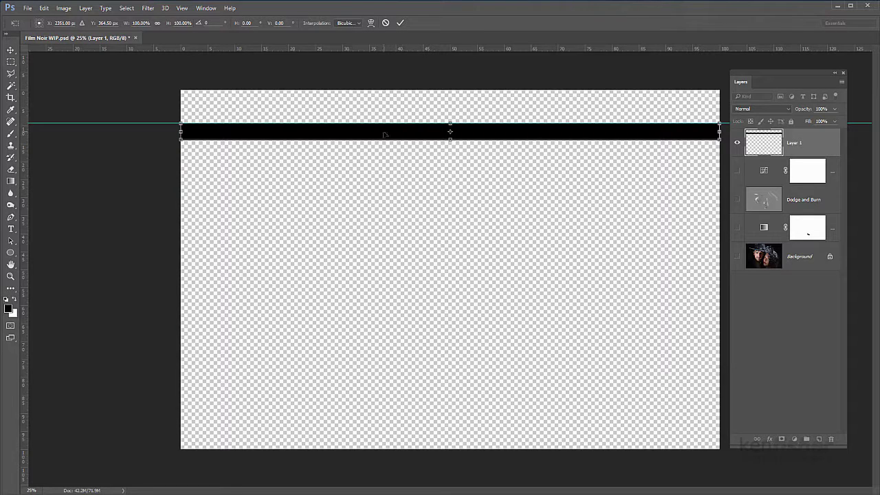
pyautogui.press('m')
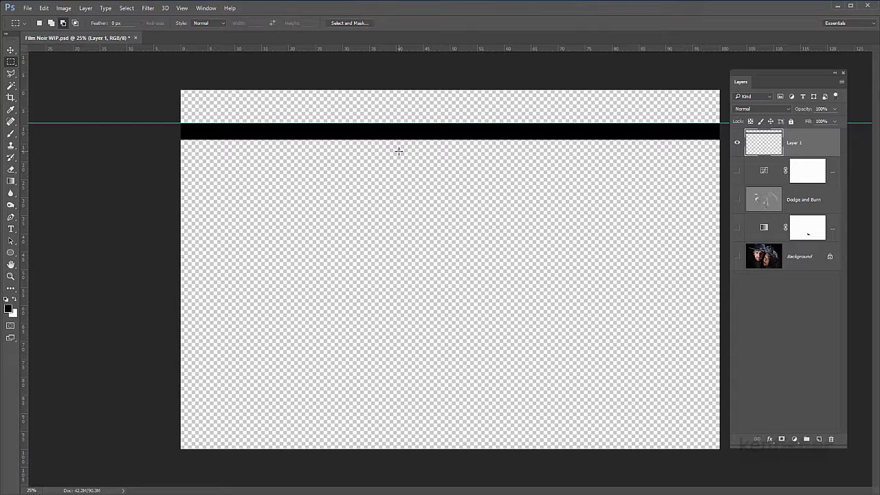
# - Repeat the transform on duplicated layers ten times to fill the canvas down to its lower edge with evenly spaced black bars
pyautogui.hotkey('ctrl', 'alt', 'shift', 't')
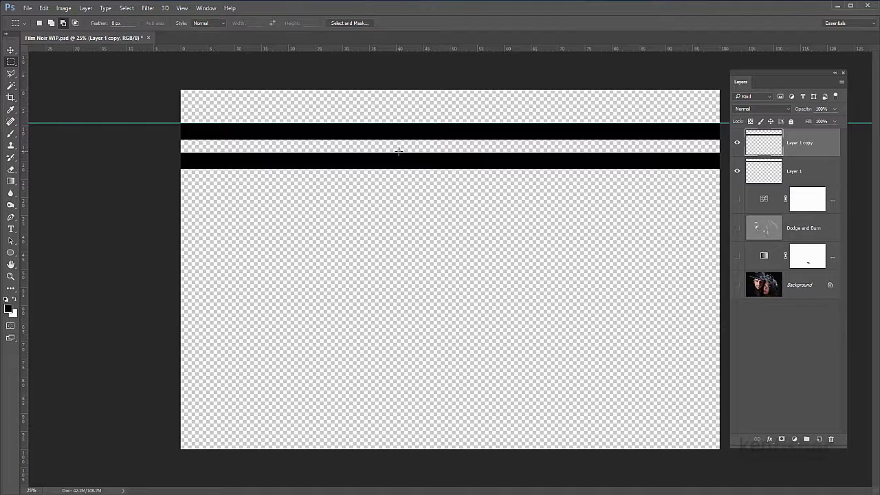
pyautogui.hotkey('ctrl', 'alt', 'shift', 't')
pyautogui.hotkey('ctrl', 'alt', 'shift', 't')
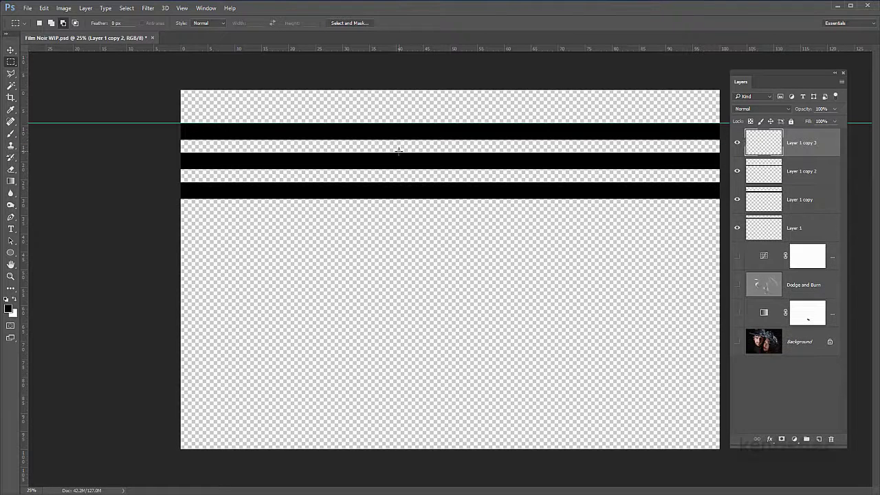
pyautogui.hotkey('ctrl', 'alt', 'shift', 't')
pyautogui.hotkey('ctrl', 'alt', 'shift', 't')
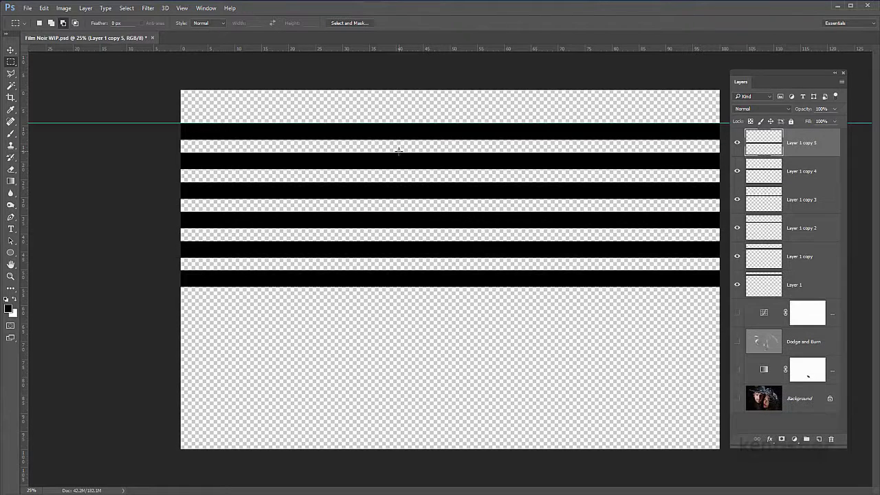
pyautogui.hotkey('ctrl', 'alt', 'shift', 't')
pyautogui.hotkey('ctrl', 'alt', 'shift', 't')
pyautogui.hotkey('ctrl', 'alt', 'shift', 't')
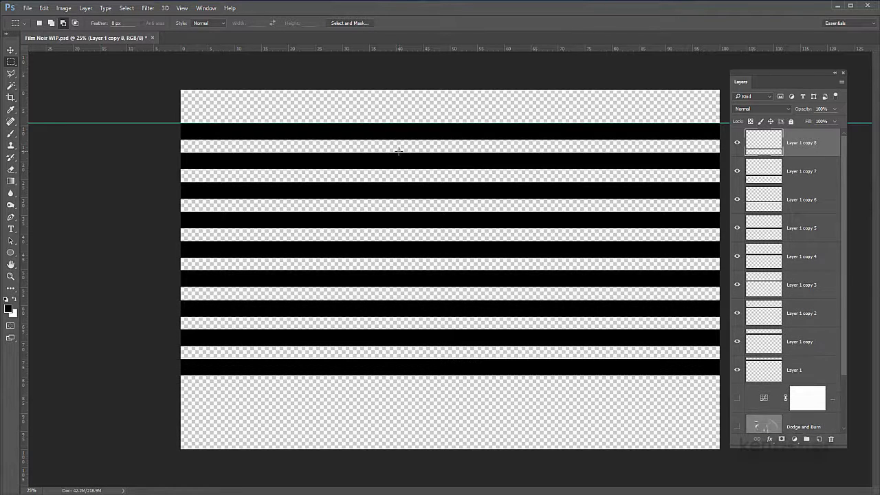
pyautogui.hotkey('ctrl', 'alt', 'shift', 't')
pyautogui.hotkey('ctrl', 'alt', 'shift', 't')
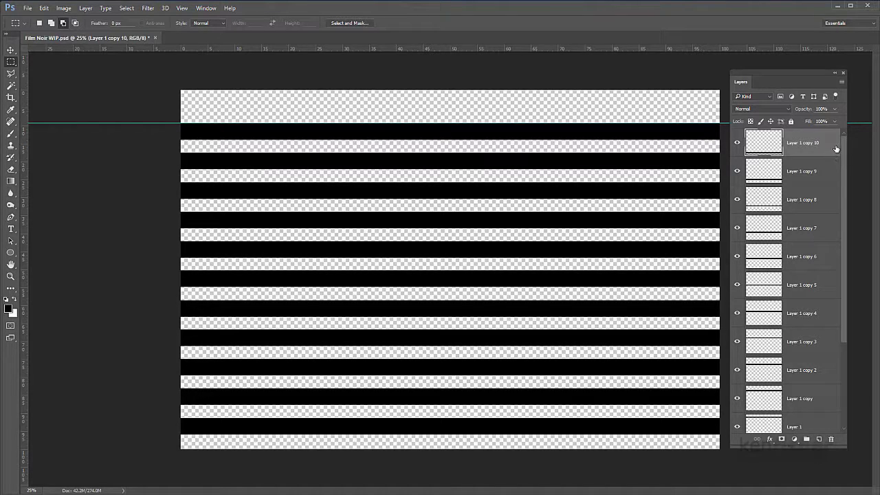
# - Merge Layer 1 and all ten of its copies into one layer and rename it Blinds
pyautogui.moveTo(843, 150); pyautogui.dragTo(844, 196)
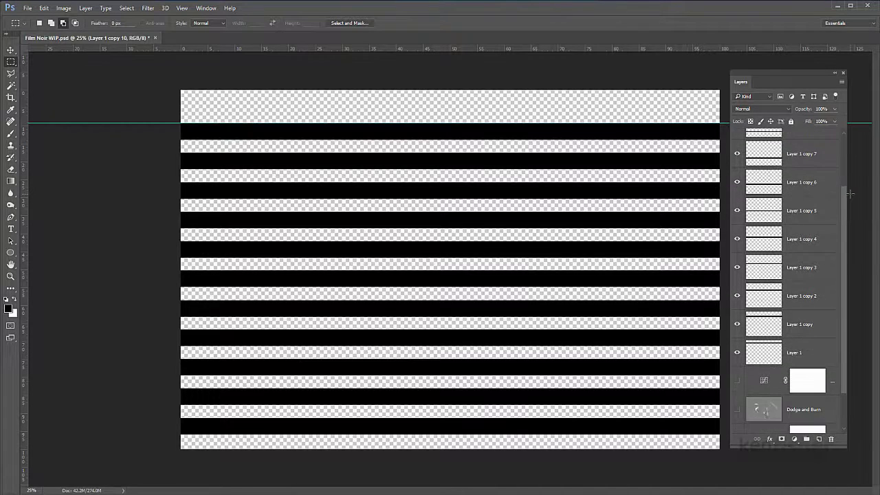
pyautogui.keyDown('shift'); pyautogui.click(816, 361); pyautogui.keyUp('shift')
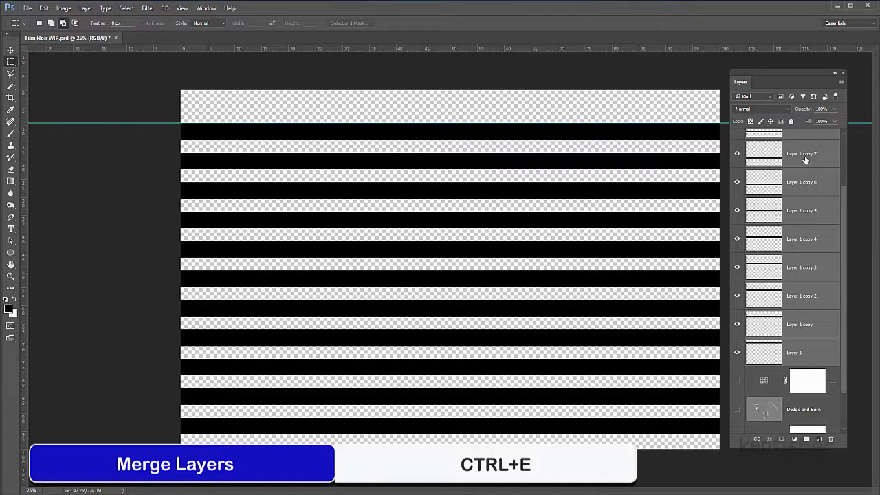
pyautogui.hotkey('ctrl', 'e')
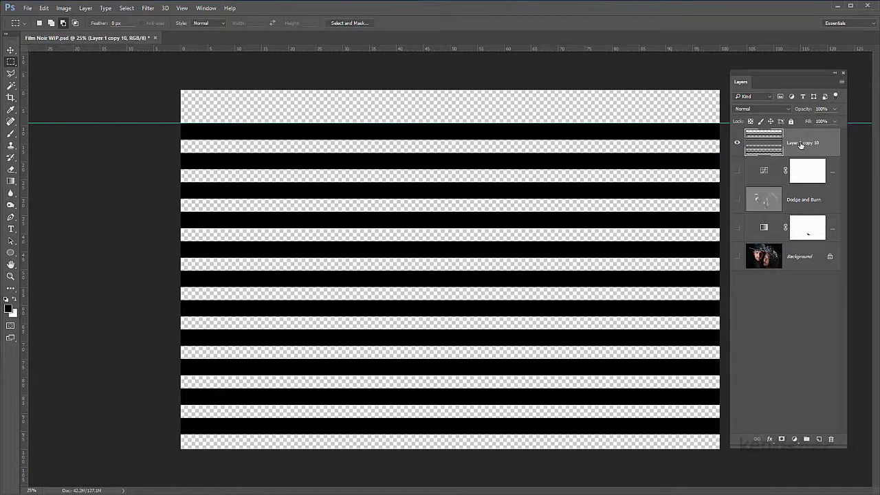
pyautogui.doubleClick(800, 143)
pyautogui.write('Blinds')
pyautogui.press('Return')
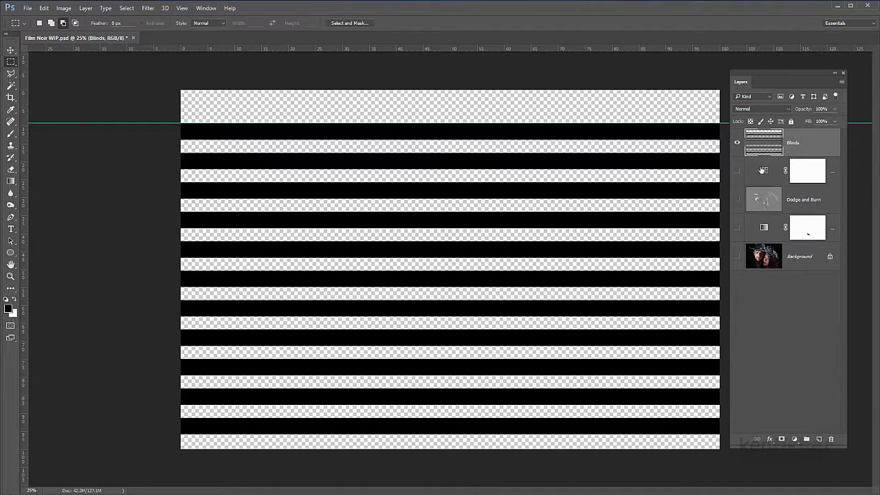
# - Show all hidden layers and distort the Blinds layer by pulling its upper-left corner far outward and its lower-left corner slightly outward
pyautogui.moveTo(737, 172); pyautogui.dragTo(738, 267)
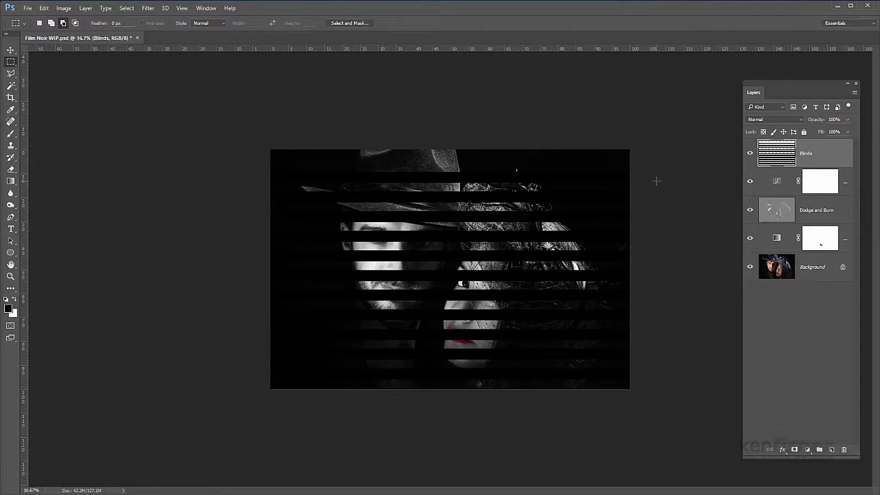
pyautogui.hotkey('ctrl', '-')
pyautogui.hotkey('ctrl', '-')
pyautogui.hotkey('ctrl', '-')
pyautogui.hotkey('ctrl', '-')
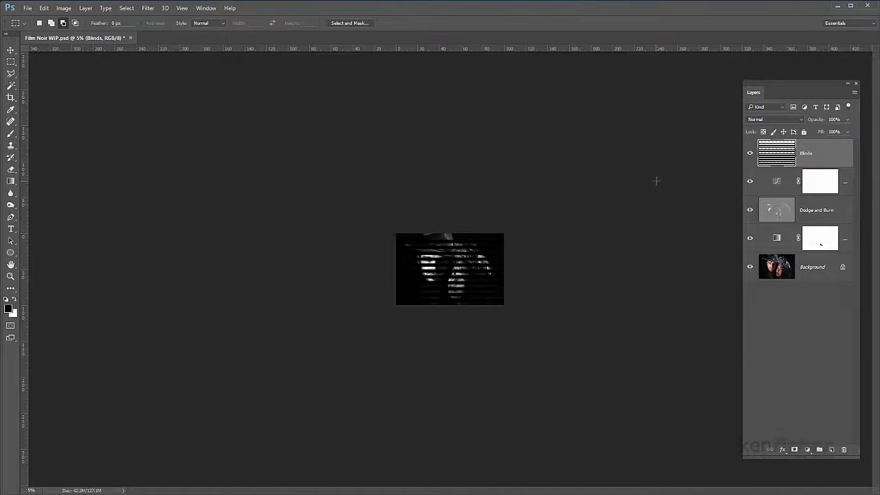
pyautogui.hotkey('ctrl', 't')
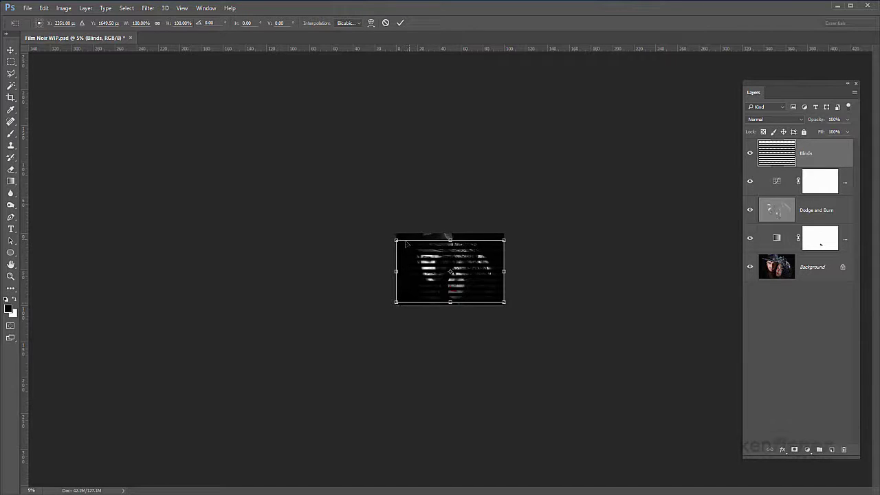
pyautogui.moveTo(396, 242); pyautogui.dragTo(329, 117)
pyautogui.moveTo(396, 303); pyautogui.dragTo(387, 322)
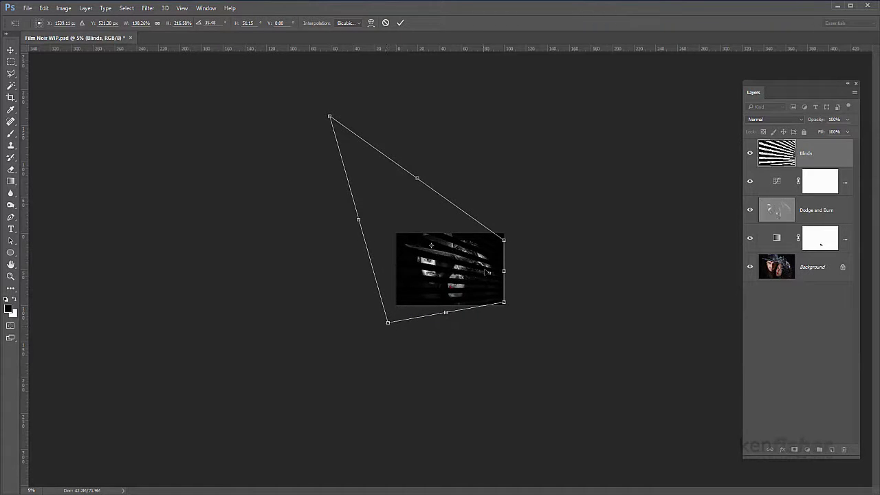
# - Extend the Blinds distortion beyond the right side of the canvas and reposition it so slanted bars cover the whole image, then apply the transform
pyautogui.moveTo(504, 273); pyautogui.dragTo(525, 249)
pyautogui.moveTo(520, 307); pyautogui.dragTo(519, 318)
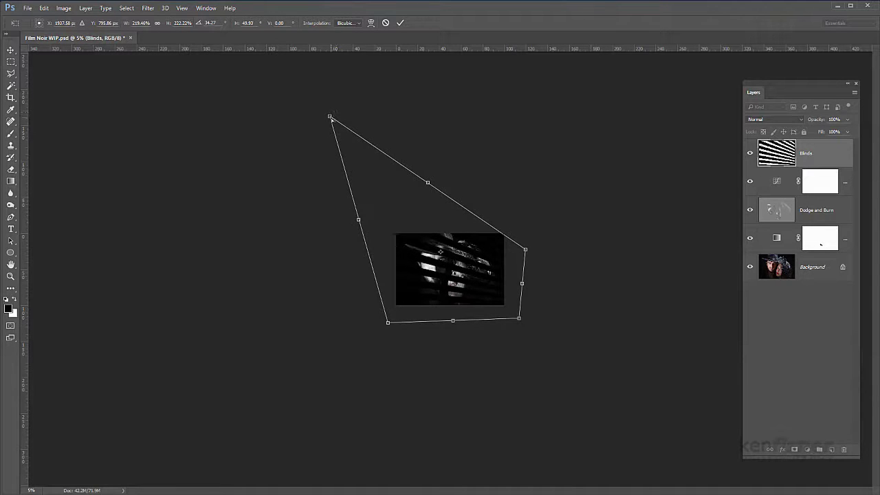
pyautogui.moveTo(332, 120); pyautogui.dragTo(348, 112)
pyautogui.moveTo(520, 318); pyautogui.dragTo(519, 323)
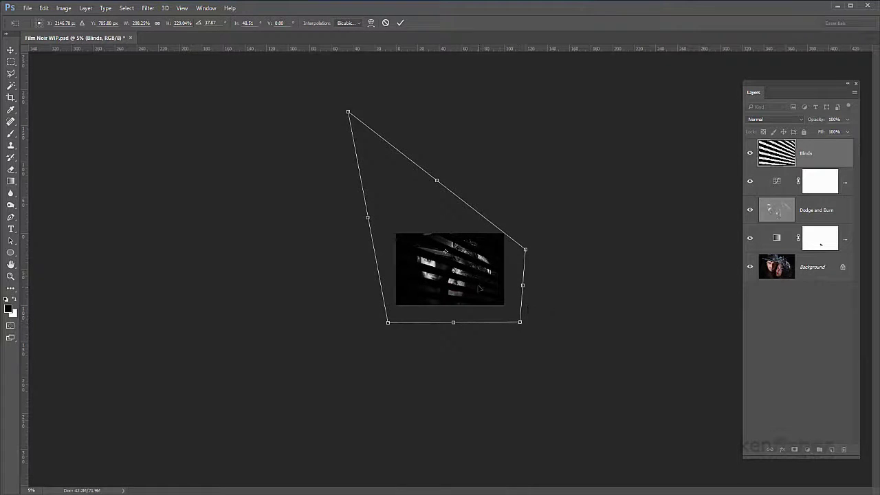
pyautogui.moveTo(480, 288); pyautogui.dragTo(499, 297)
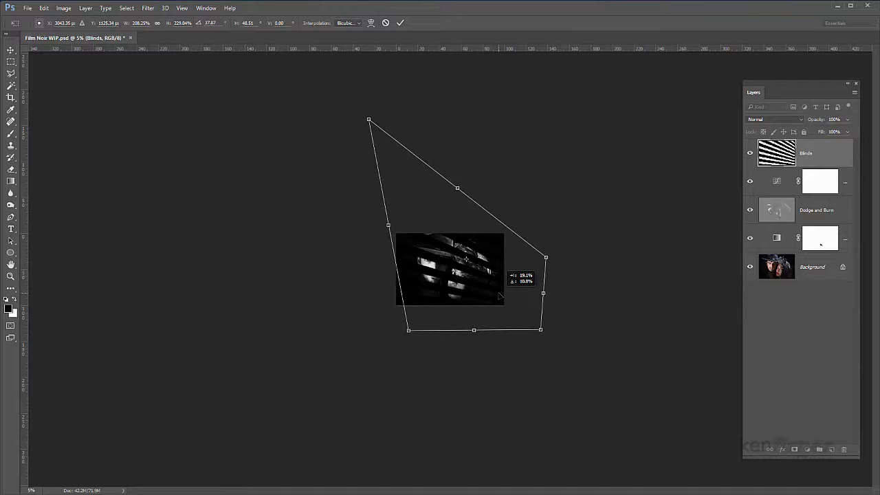
pyautogui.moveTo(499, 296); pyautogui.dragTo(500, 296)
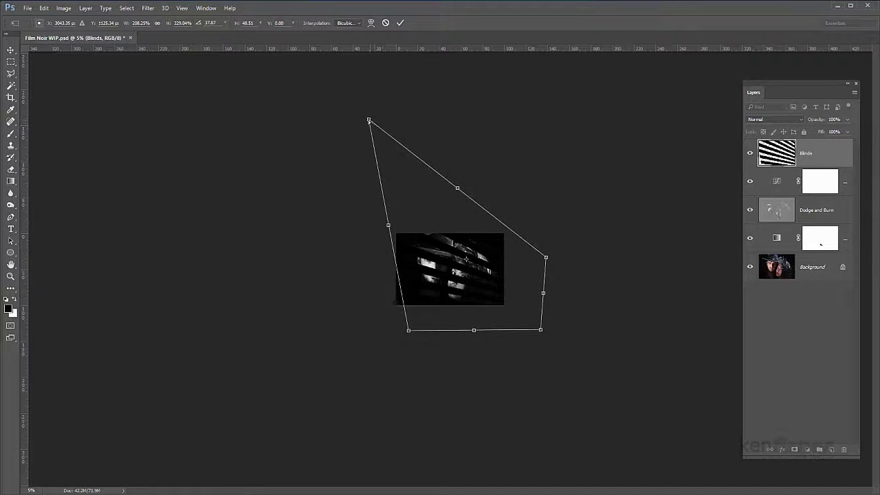
pyautogui.moveTo(369, 120); pyautogui.dragTo(338, 87)
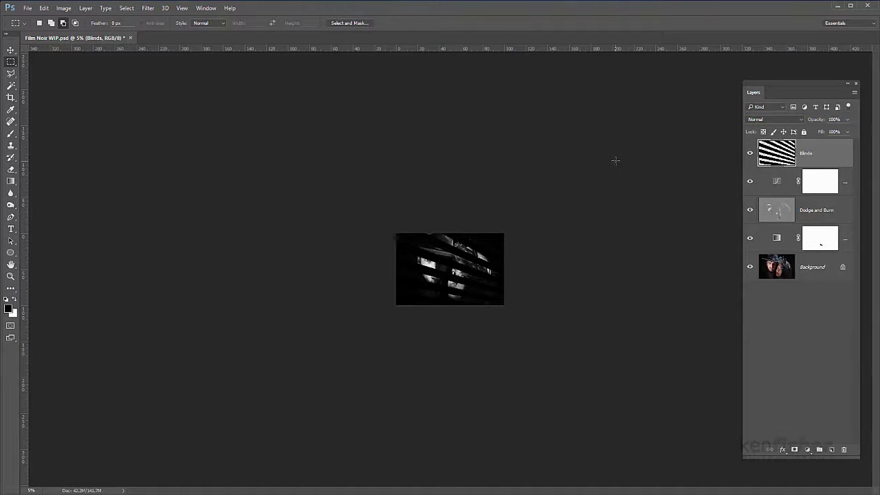
# - Run the Displace filter on the Blinds layer with horizontal and vertical scale 10, Stretch To Fit and Repeat Edge Pixels
pyautogui.hotkey('ctrl', '+')
pyautogui.hotkey('ctrl', '+')
pyautogui.hotkey('ctrl', '+')
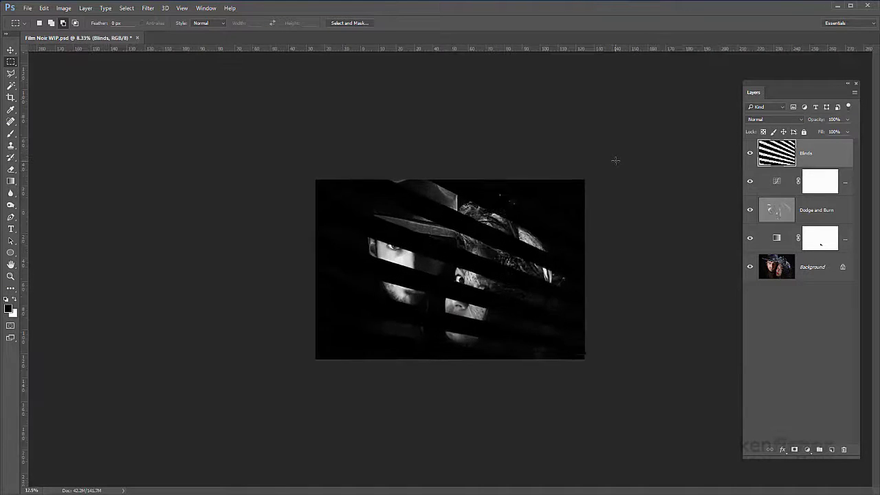
pyautogui.hotkey('ctrl', '+')
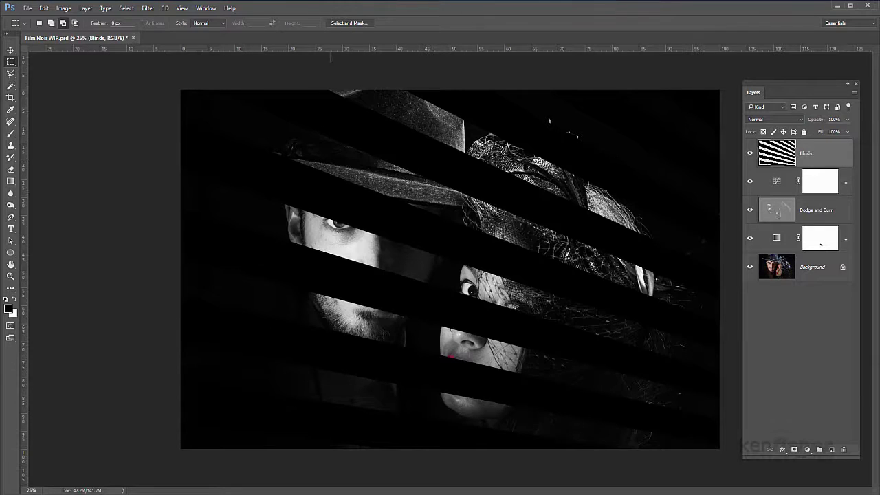
pyautogui.click(148, 9)
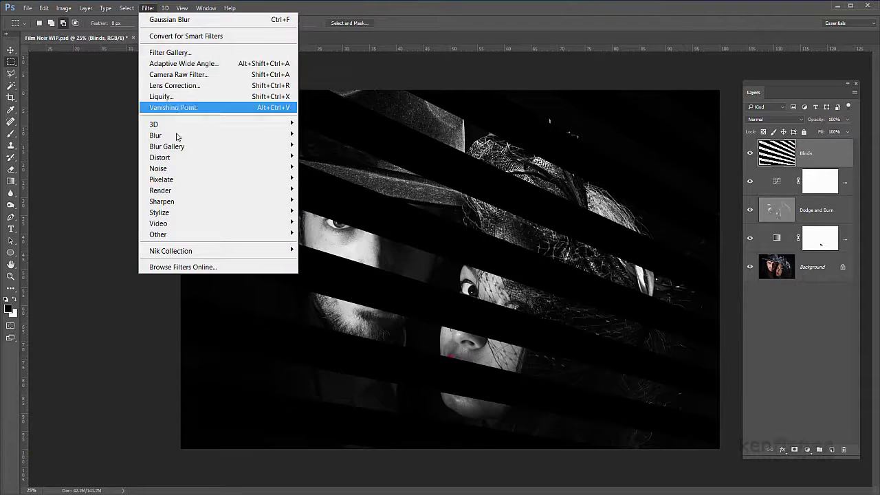
pyautogui.moveTo(175, 158)
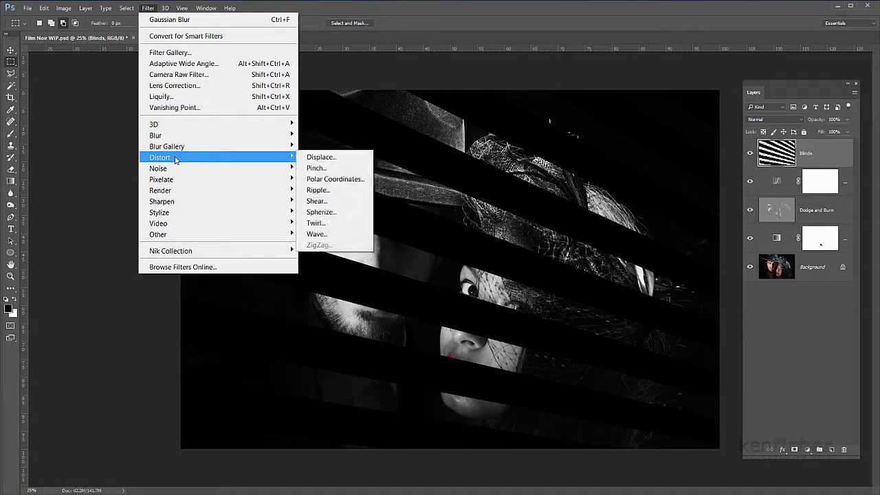
pyautogui.click(343, 158)
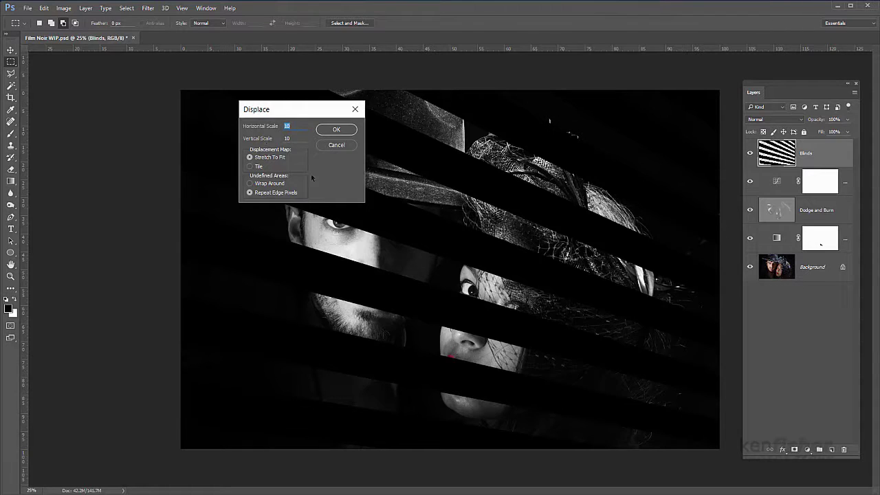
pyautogui.click(337, 131)
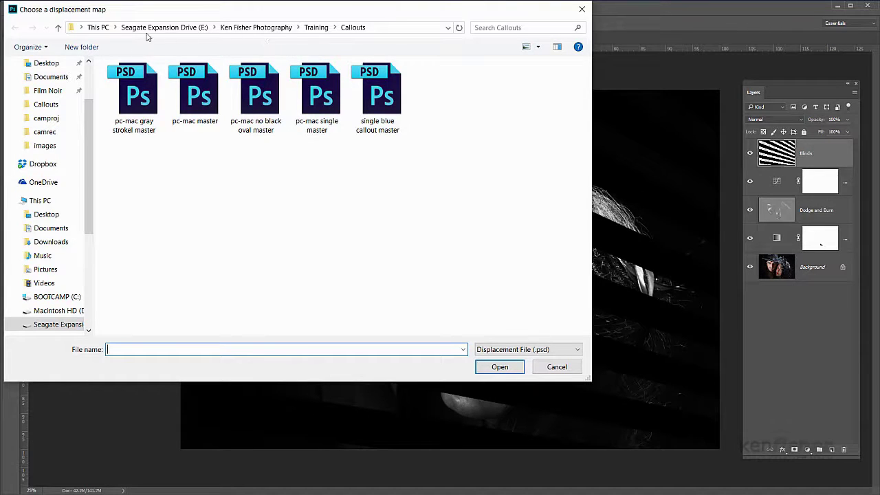
# - Load Film Noir Displacement Map from the Desktop as the displacement map for the blinds
pyautogui.scroll(1, 87, 131)
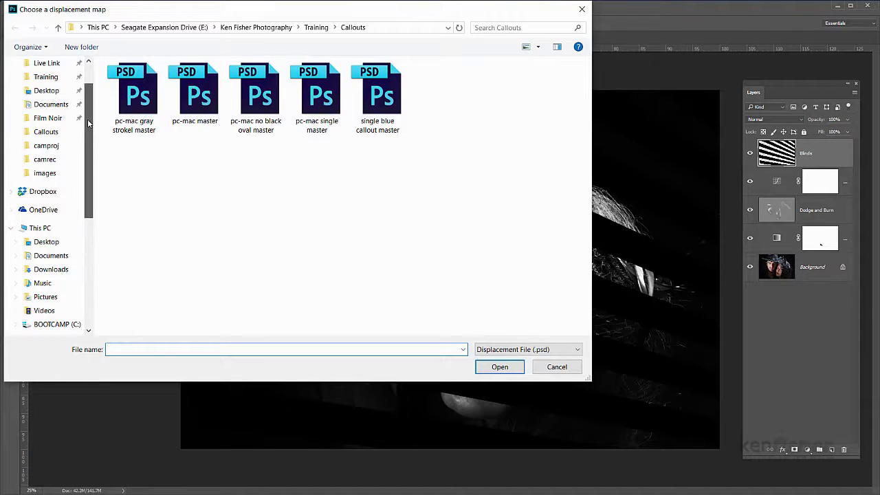
pyautogui.click(46, 90)
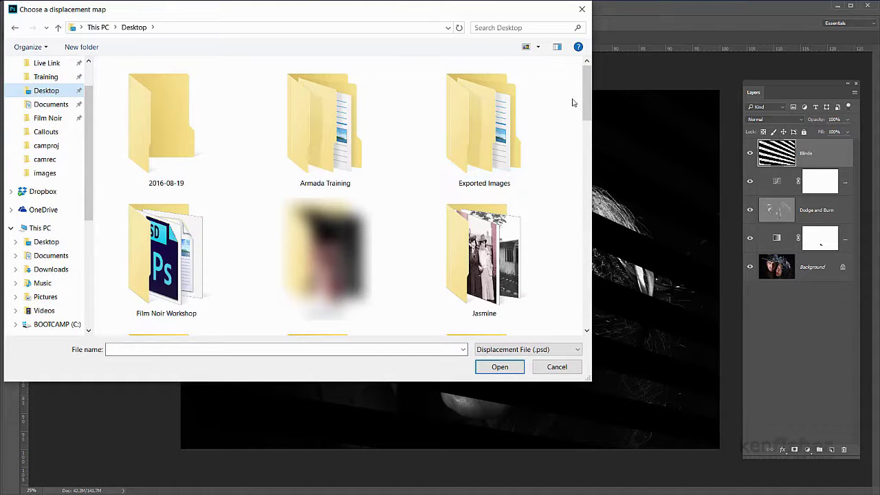
pyautogui.moveTo(588, 98); pyautogui.dragTo(600, 230)
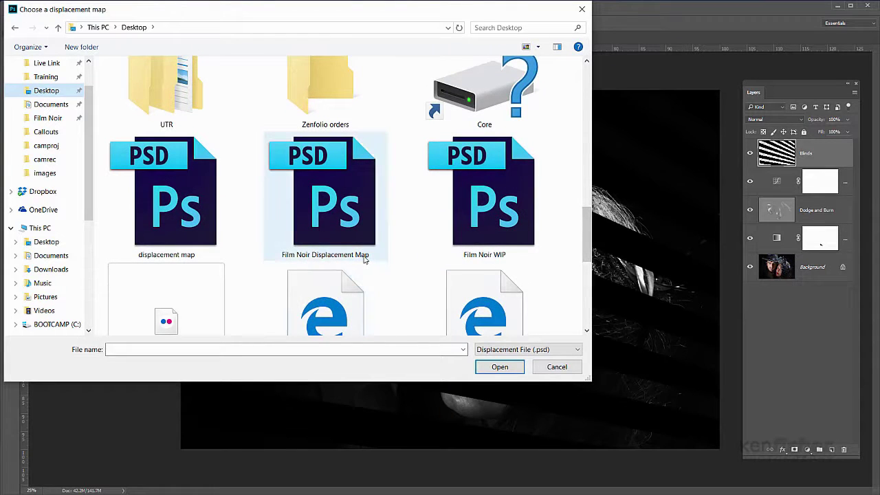
pyautogui.click(335, 205)
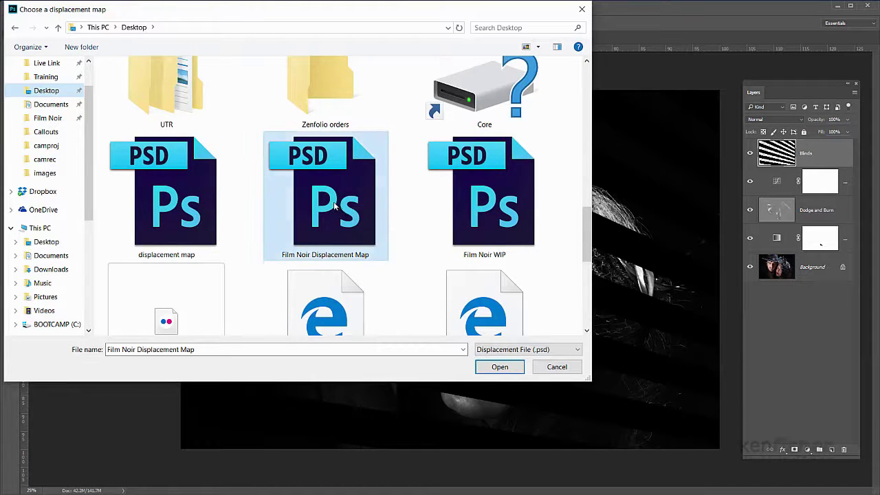
pyautogui.click(500, 367)
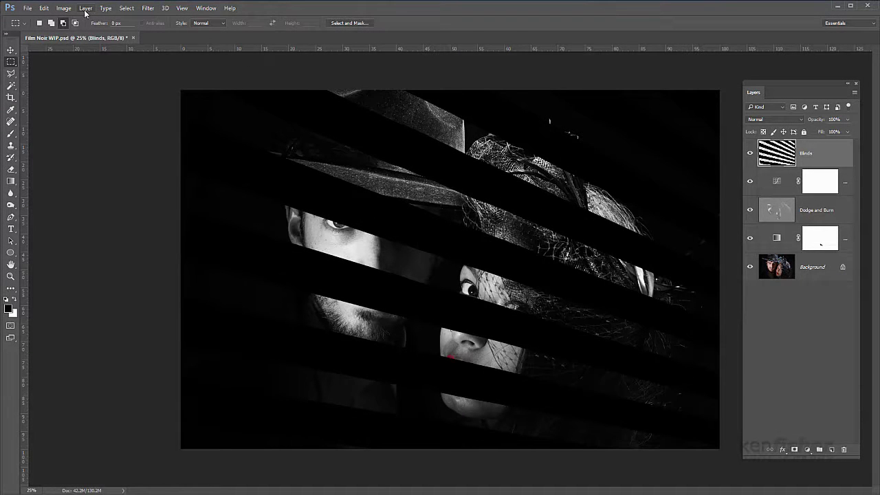
# - Soften the Blinds layer with a Gaussian Blur of 34.6 pixels, comparing the preview on and off before applying it
pyautogui.click(147, 8)
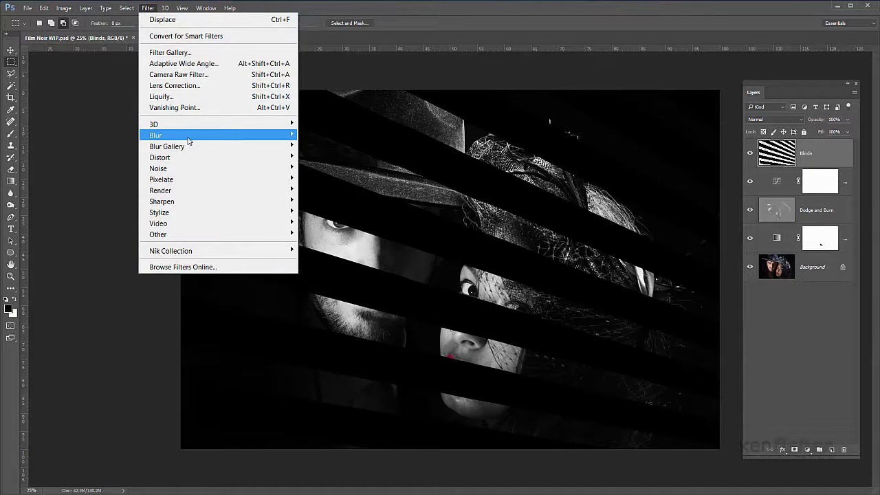
pyautogui.moveTo(191, 138)
pyautogui.click(329, 179)
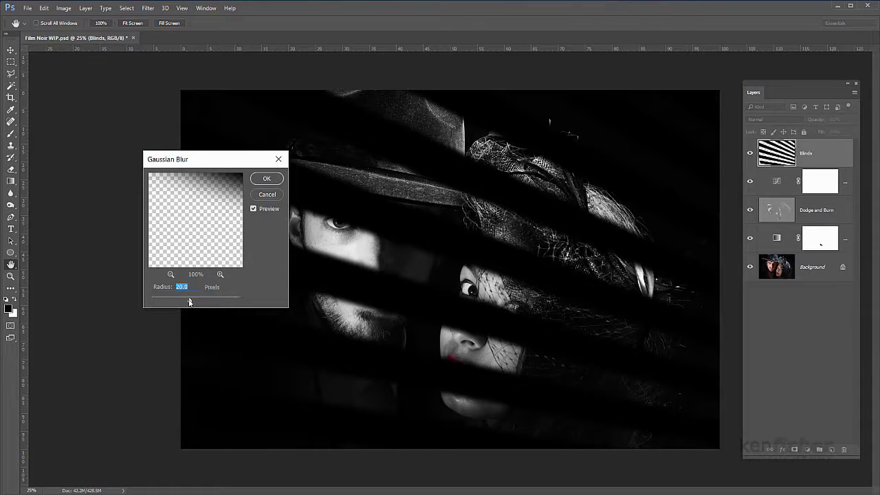
pyautogui.moveTo(189, 302); pyautogui.dragTo(198, 301)
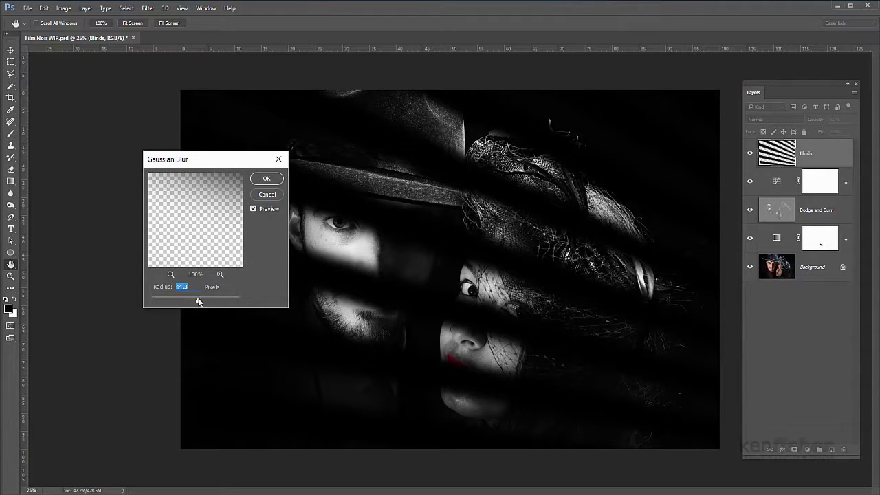
pyautogui.moveTo(198, 303); pyautogui.dragTo(200, 301)
pyautogui.moveTo(198, 300); pyautogui.dragTo(194, 302)
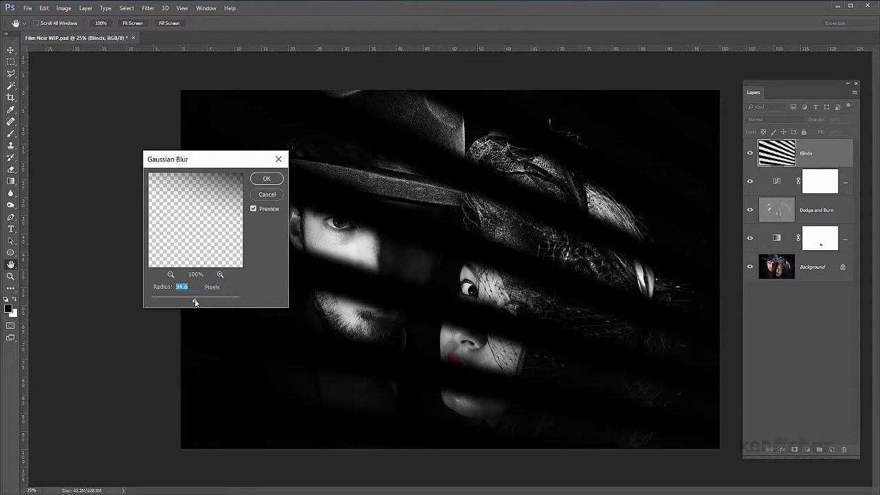
pyautogui.click(254, 209)
pyautogui.click(253, 209)
pyautogui.click(253, 209)
pyautogui.click(253, 209)
pyautogui.click(267, 179)
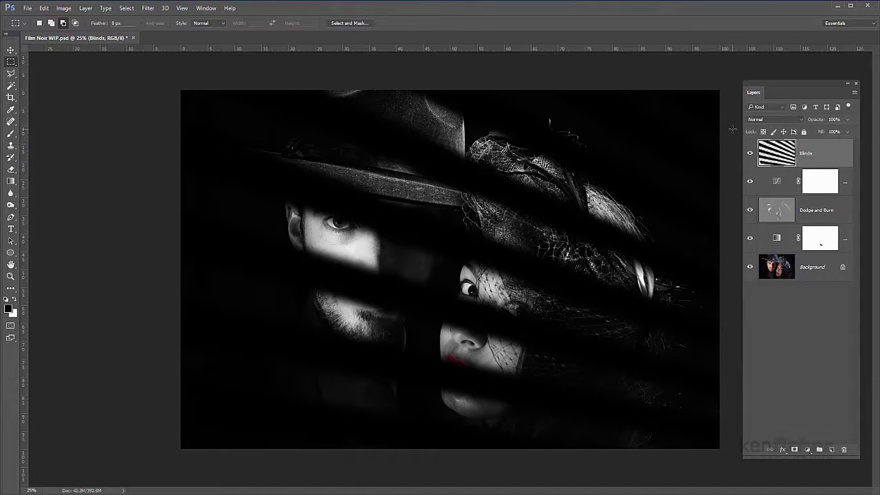
# - Lower the Blinds layer's opacity to 80%
pyautogui.click(848, 120)
pyautogui.moveTo(849, 133); pyautogui.dragTo(840, 135)
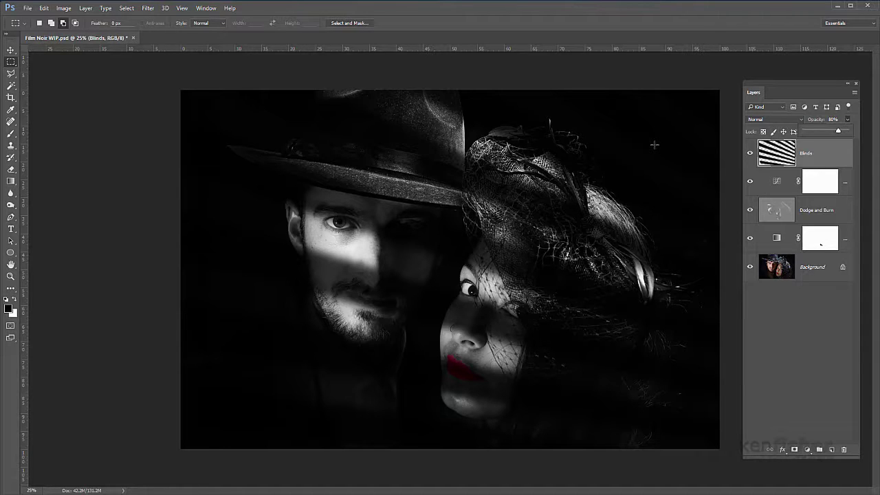
pyautogui.click(605, 330)
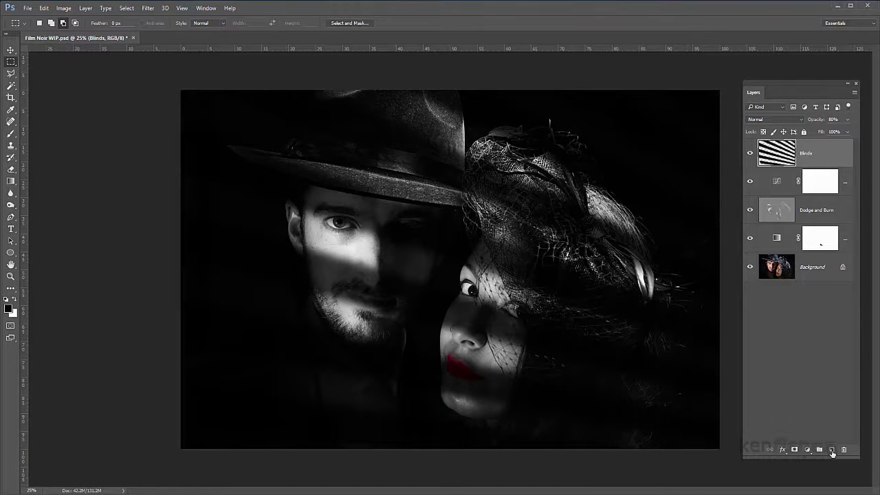
# - Add a new layer named smoke above Blinds and fill it with the Clouds render filter
pyautogui.click(832, 451)
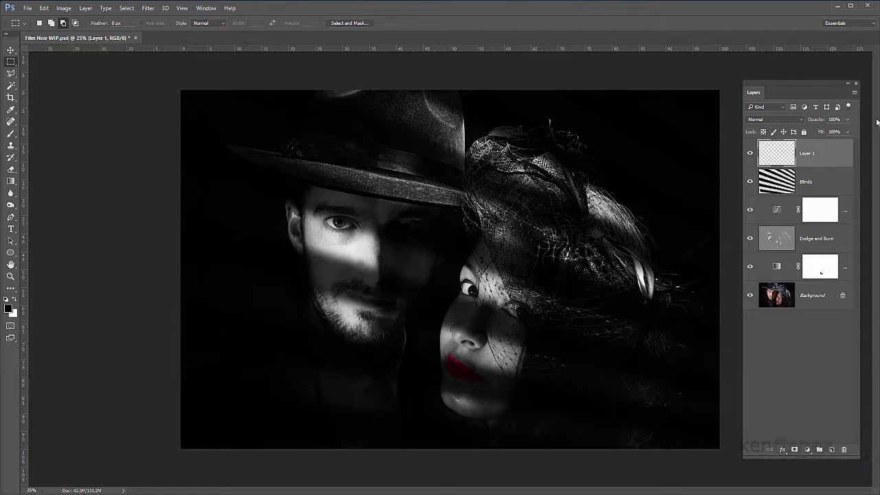
pyautogui.doubleClick(807, 154)
pyautogui.write('smoke')
pyautogui.press('Return')
pyautogui.click(149, 9)
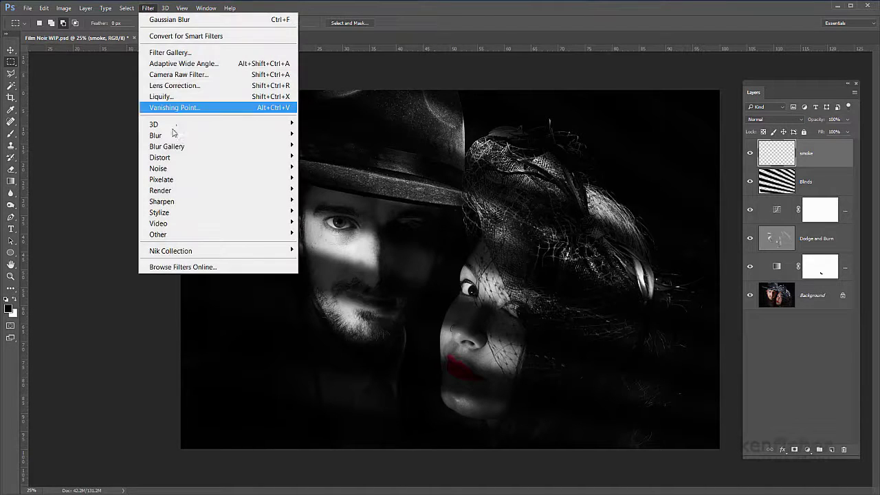
pyautogui.moveTo(181, 193)
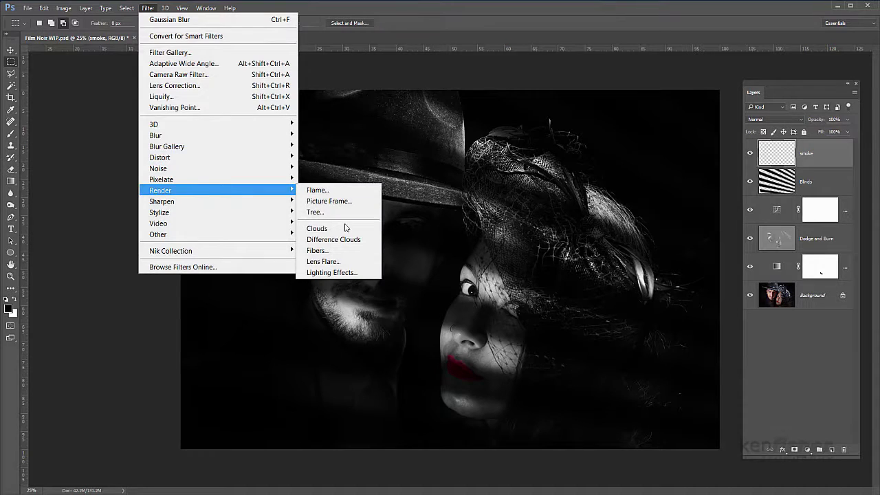
pyautogui.click(314, 229)
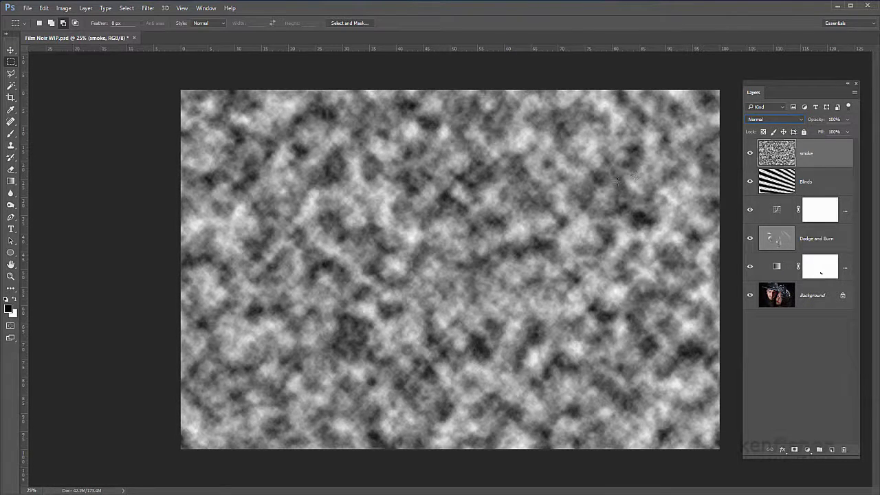
# - Soften the smoke layer's clouds with a Gaussian Blur of 20.8 pixels
pyautogui.click(149, 9)
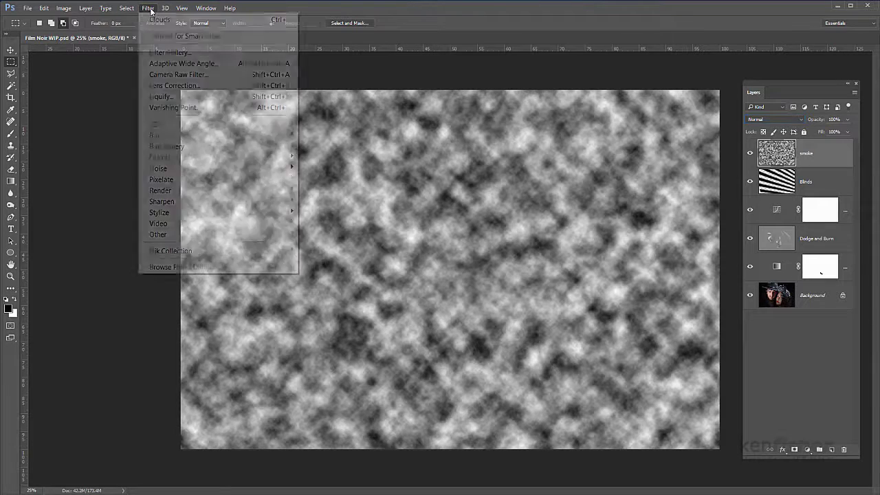
pyautogui.moveTo(173, 139)
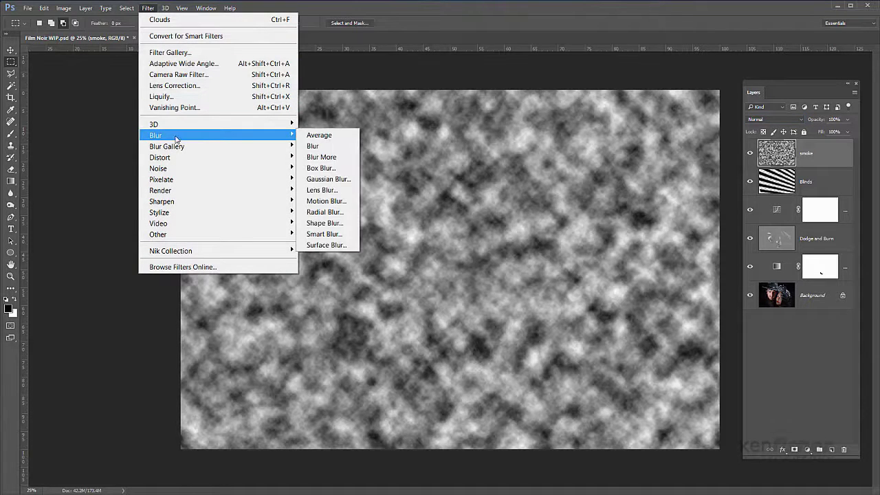
pyautogui.click(343, 181)
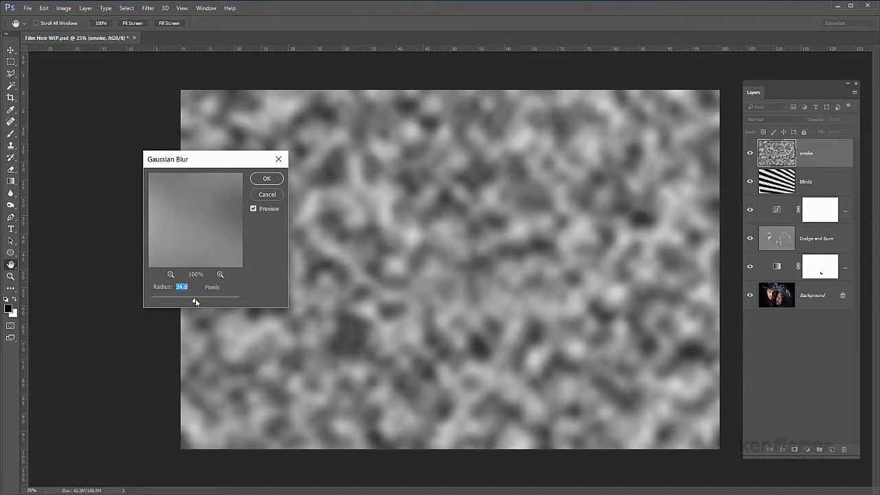
pyautogui.moveTo(195, 301); pyautogui.dragTo(190, 300)
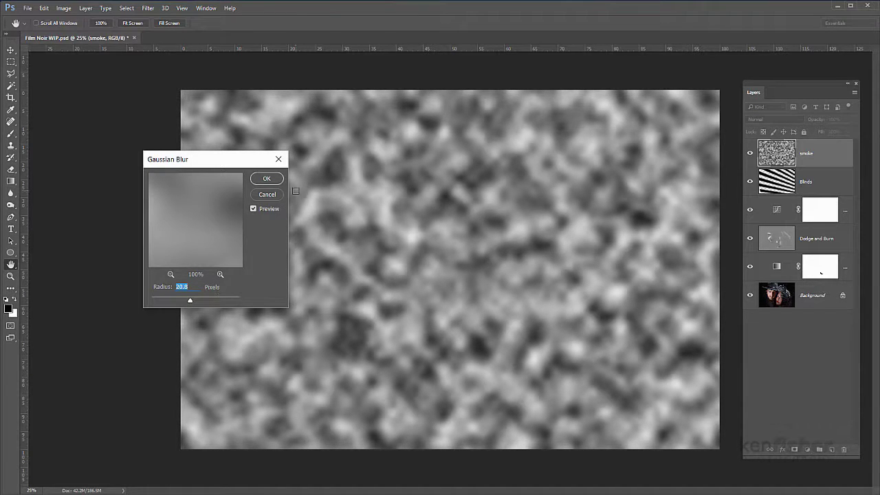
pyautogui.click(267, 179)
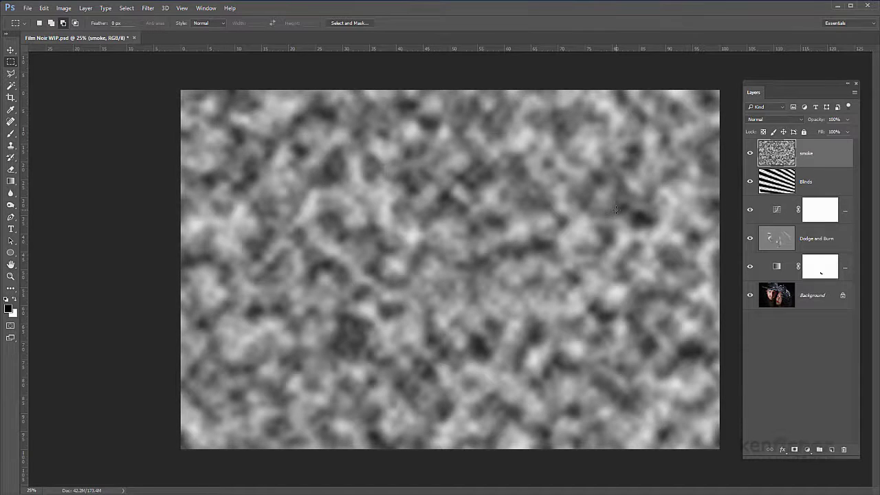
# - Distort the smoke layer with Free Transform, pulling all four corners unevenly far beyond the canvas to enlarge and skew the clouds
pyautogui.hotkey('ctrl', '-')
pyautogui.hotkey('ctrl', '-')
pyautogui.hotkey('ctrl', '-')
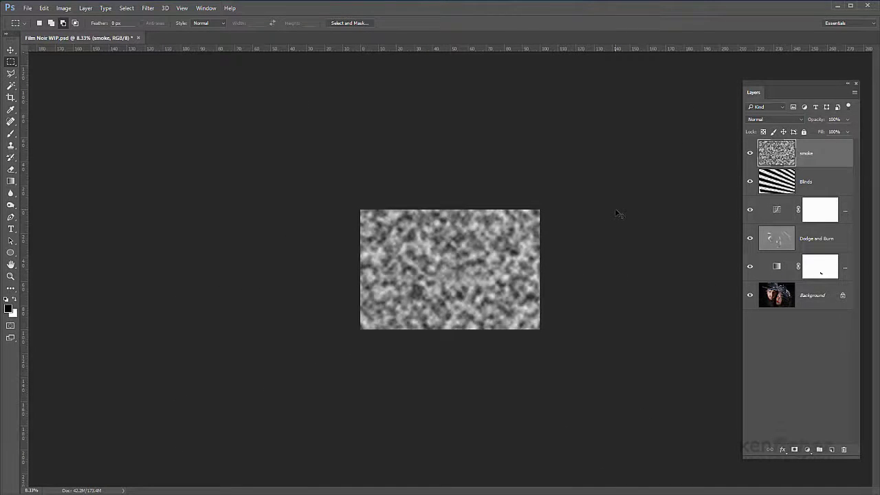
pyautogui.hotkey('ctrl', 't')
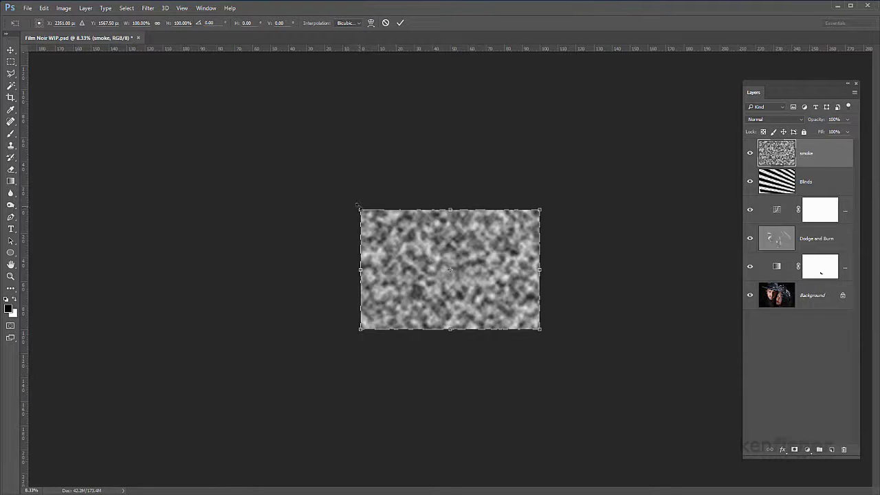
pyautogui.moveTo(361, 211); pyautogui.dragTo(271, 83)
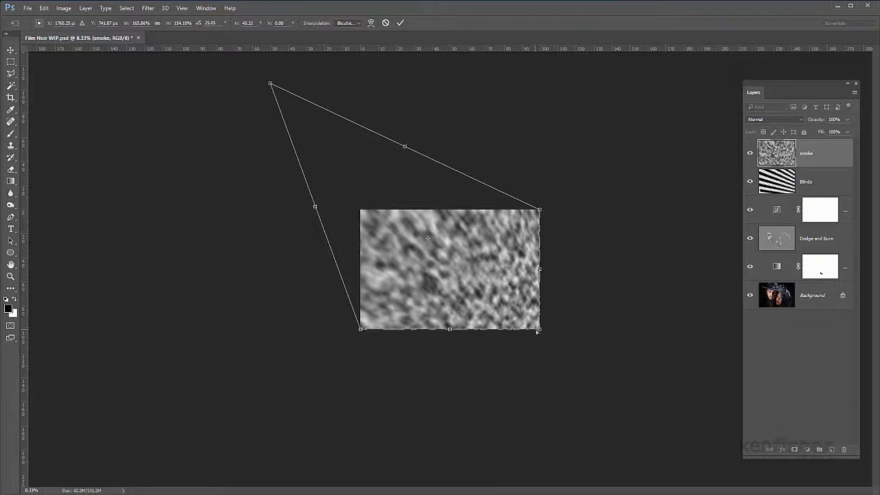
pyautogui.moveTo(539, 330); pyautogui.dragTo(620, 445)
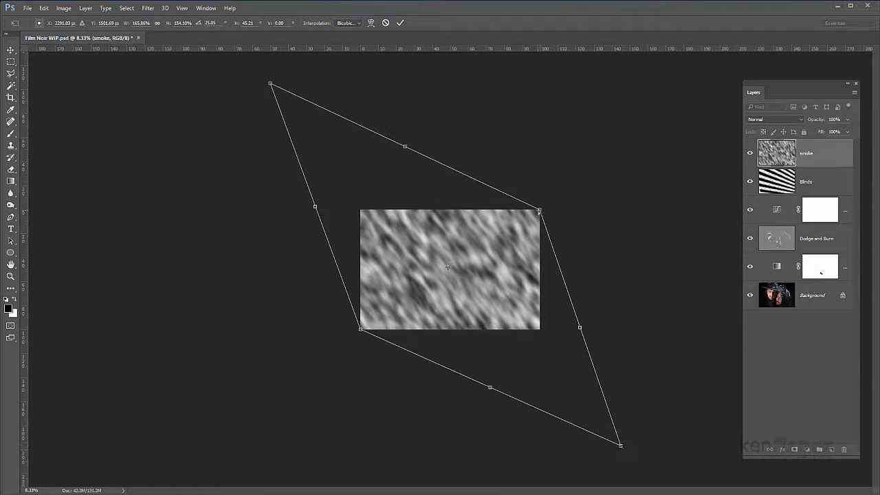
pyautogui.moveTo(539, 209); pyautogui.dragTo(656, 119)
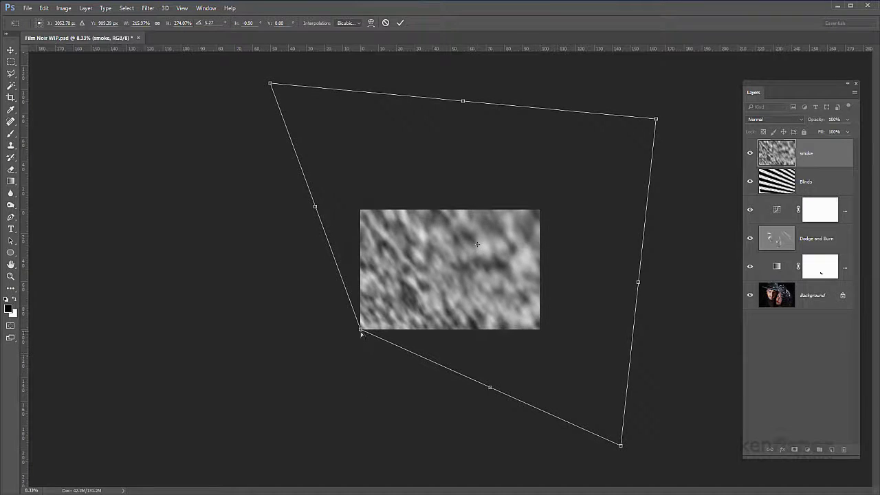
pyautogui.moveTo(361, 331); pyautogui.dragTo(122, 336)
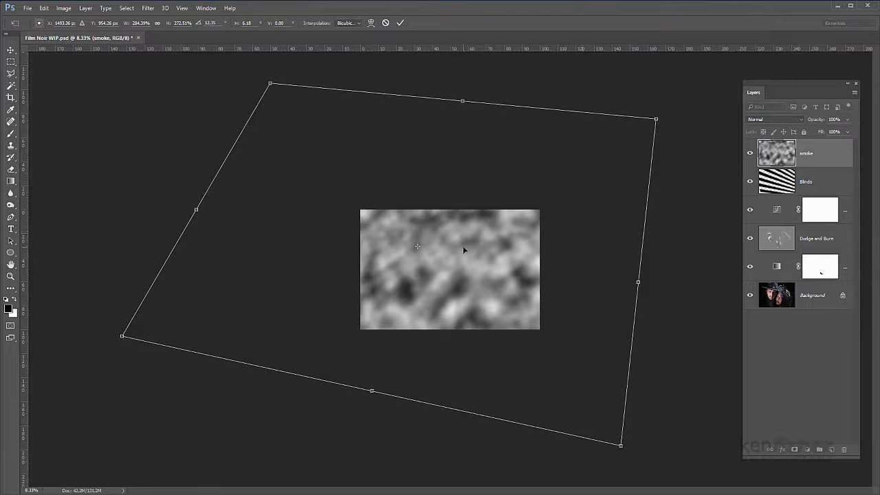
pyautogui.press('Return')
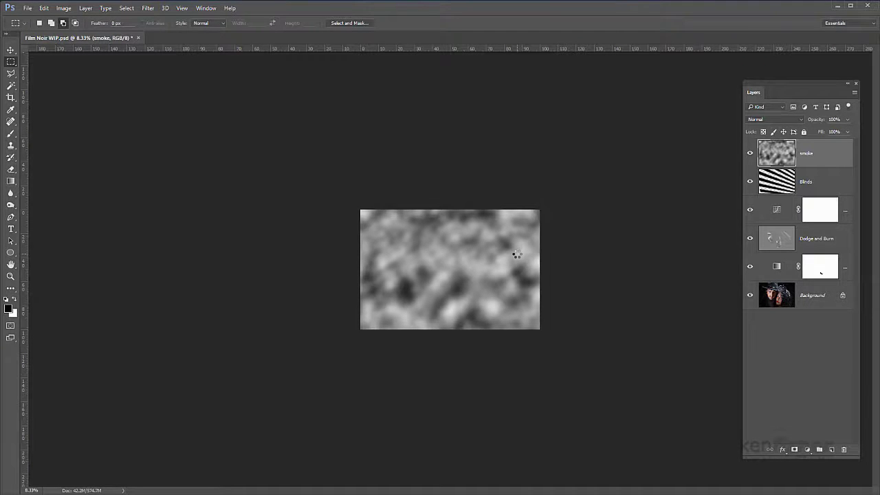
# - Set the smoke layer's blend mode to Screen and its opacity to 24%
pyautogui.hotkey('ctrl', '+')
pyautogui.hotkey('ctrl', '+')
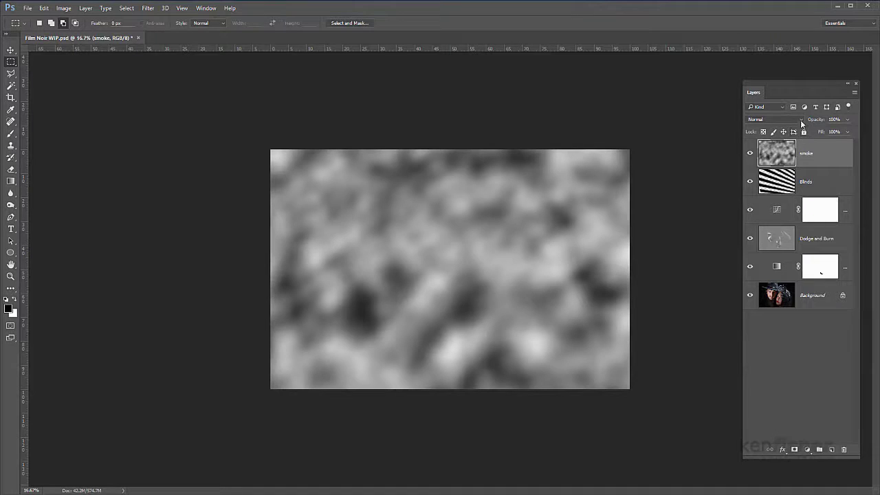
pyautogui.click(801, 120)
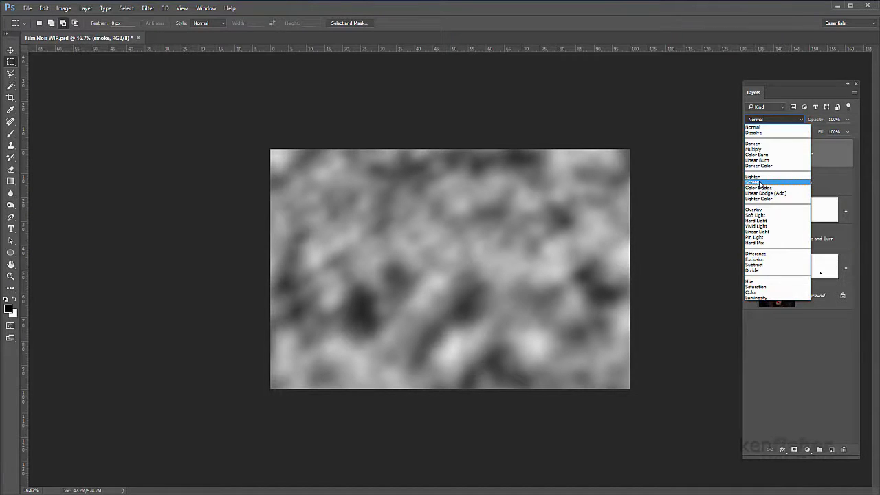
pyautogui.click(760, 184)
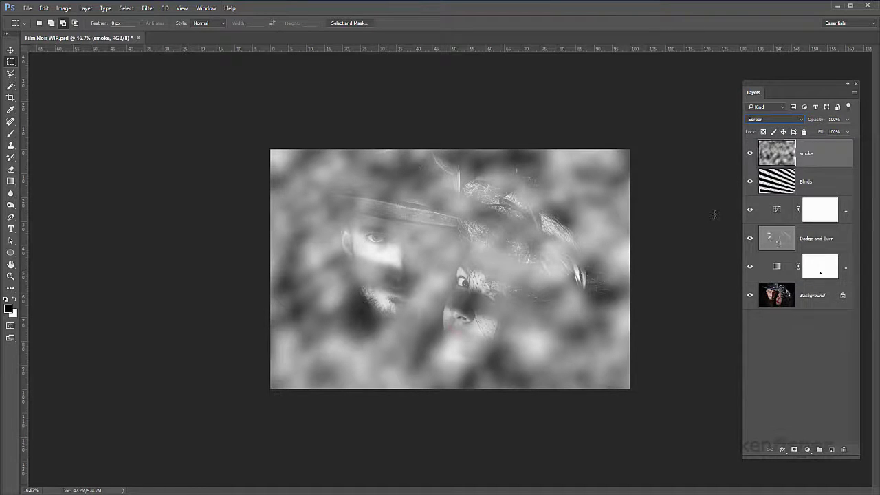
pyautogui.click(849, 124)
pyautogui.moveTo(848, 132); pyautogui.dragTo(816, 144)
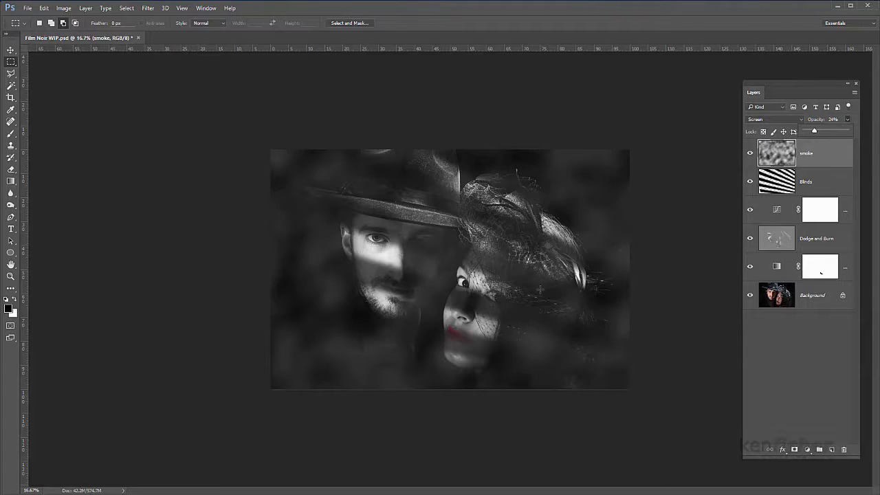
pyautogui.click(824, 156)
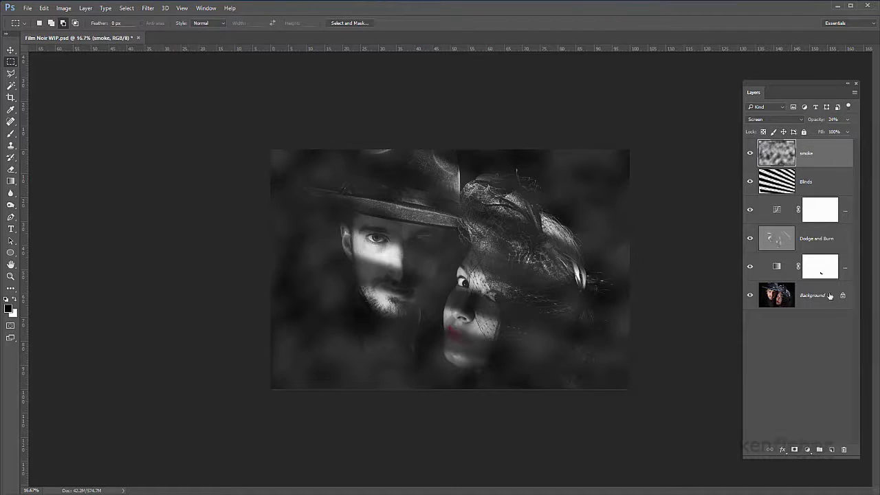
# - Add a layer mask to smoke and paint black over both faces and hats with a soft 1000-pixel brush
pyautogui.click(795, 450)
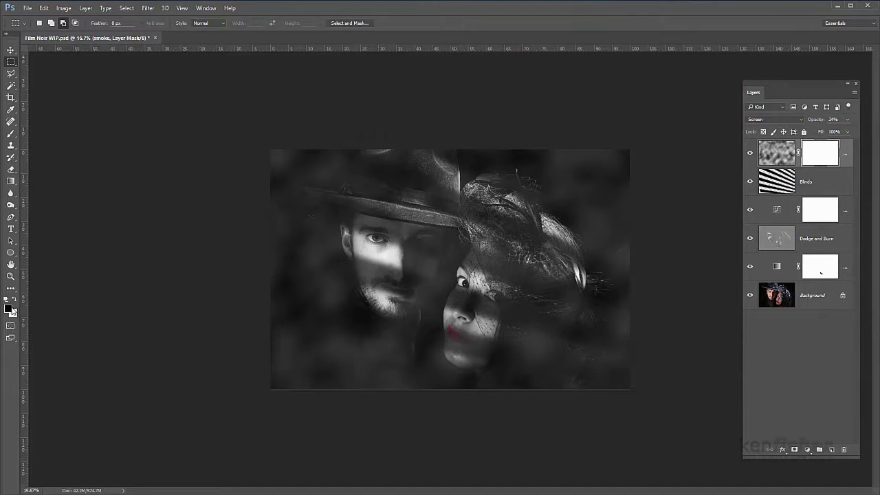
pyautogui.click(11, 135)
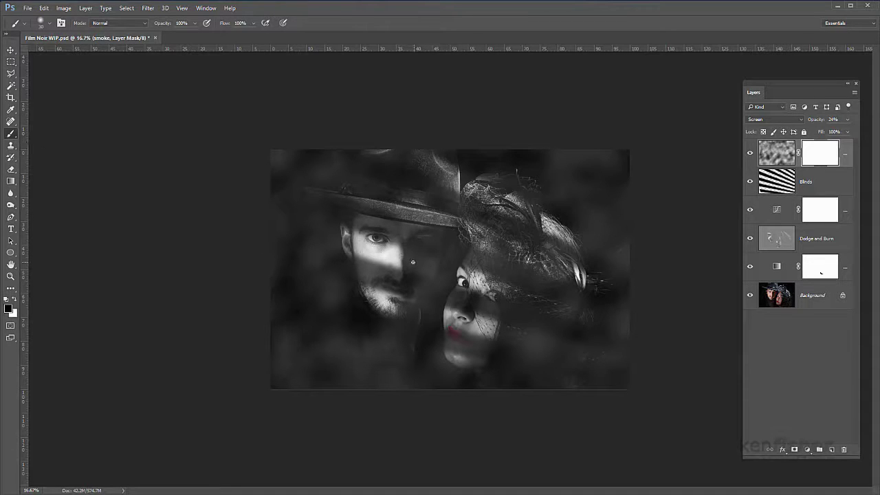
pyautogui.press(']')
pyautogui.press(']')
pyautogui.press(']')
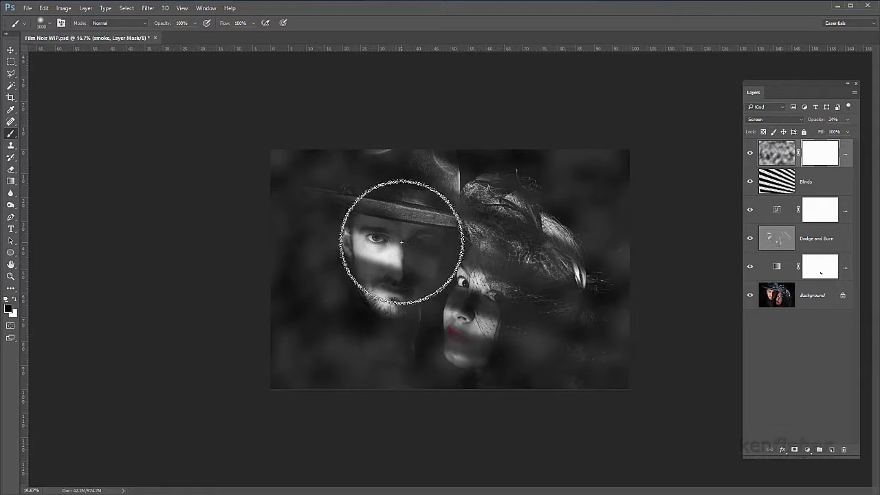
pyautogui.moveTo(398, 243)
pyautogui.mouseDown()
pyautogui.moveTo(370, 266)
pyautogui.moveTo(381, 301)
pyautogui.moveTo(429, 238)
pyautogui.moveTo(417, 206)
pyautogui.moveTo(429, 185)
pyautogui.moveTo(502, 250)
pyautogui.moveTo(474, 337)
pyautogui.moveTo(498, 339)
pyautogui.moveTo(522, 309)
pyautogui.moveTo(509, 279)
pyautogui.moveTo(472, 297)
pyautogui.moveTo(397, 268)
pyautogui.moveTo(405, 280)
pyautogui.moveTo(367, 227)
pyautogui.moveTo(342, 220)
pyautogui.moveTo(346, 189)
pyautogui.moveTo(368, 172)
pyautogui.moveTo(398, 172)
pyautogui.moveTo(444, 210)
pyautogui.moveTo(491, 224)
pyautogui.moveTo(508, 248)
pyautogui.moveTo(497, 335)
pyautogui.moveTo(469, 353)
pyautogui.mouseUp()
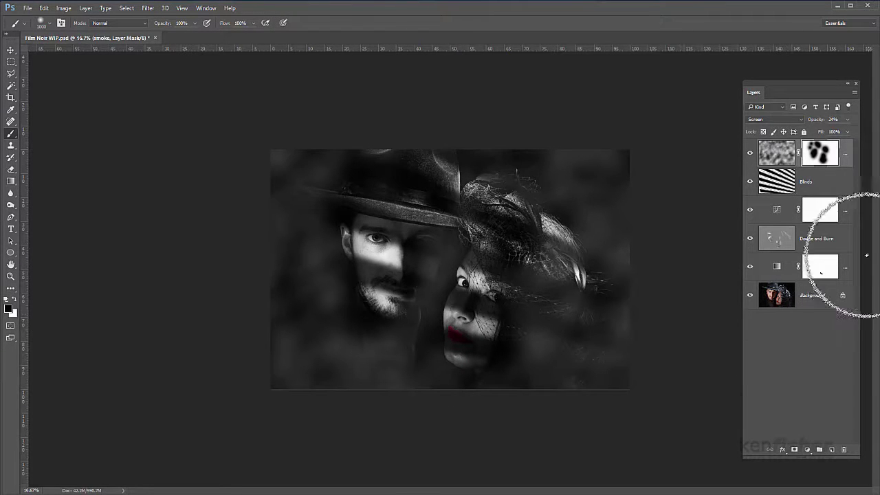
# - Lower the smoke layer's opacity to 16%
pyautogui.click(849, 119)
pyautogui.moveTo(825, 135); pyautogui.dragTo(818, 132)
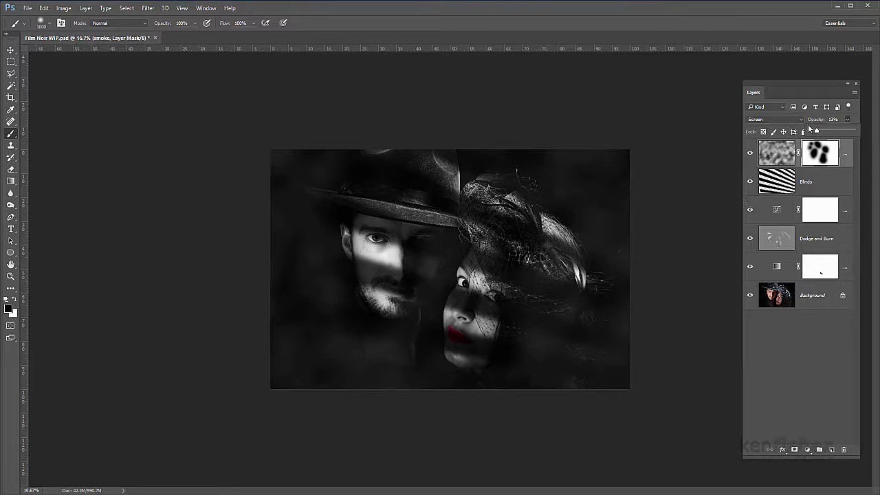
pyautogui.moveTo(817, 130); pyautogui.dragTo(818, 130)
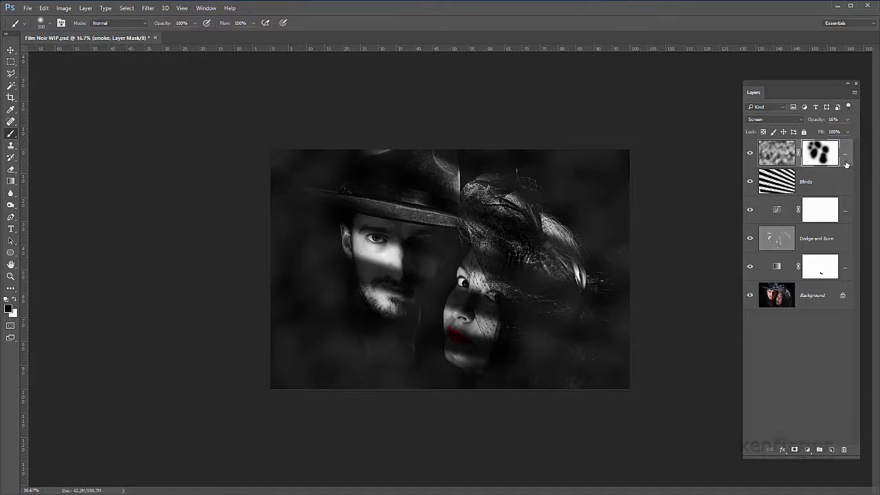
# - Stamp all visible layers into a new layer above smoke and name it Sharpen
pyautogui.hotkey('ctrl', '2')
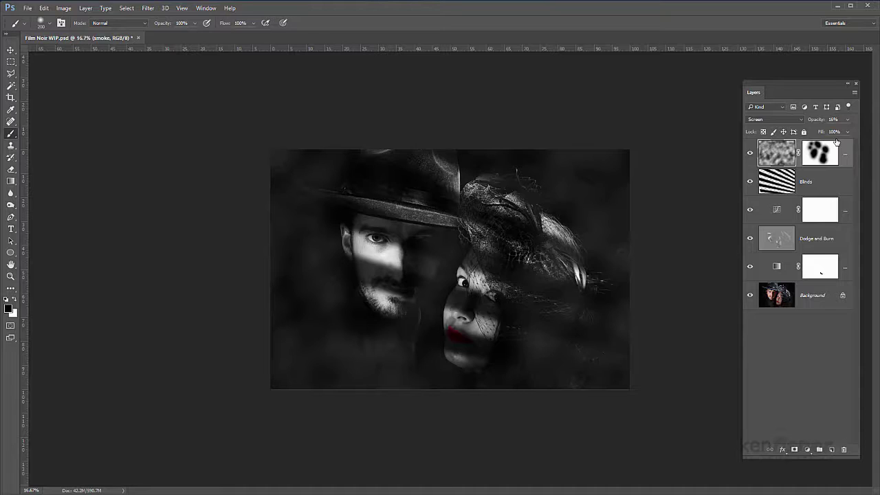
pyautogui.hotkey('ctrl', 'alt', 'shift', 'e')
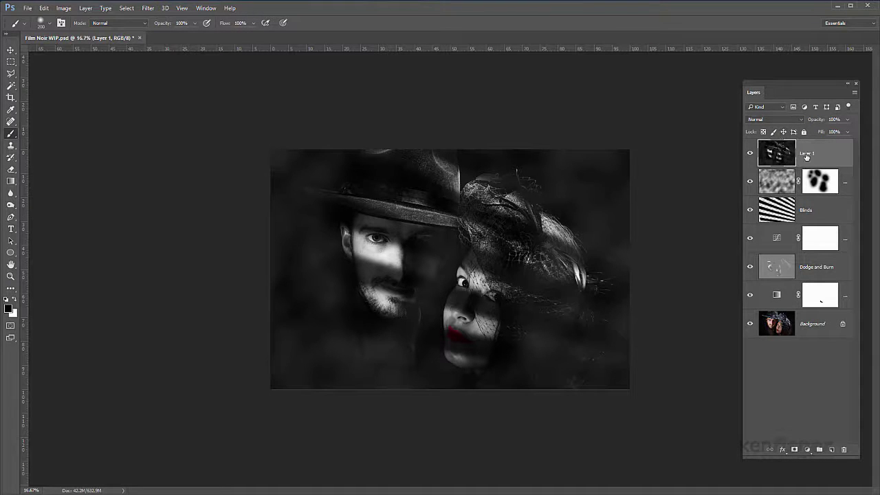
pyautogui.doubleClick(807, 154)
pyautogui.write('Sharpen')
# - Apply a High Pass filter with a 1-pixel radius to the Sharpen layer, checking facial detail in the filter preview
pyautogui.click(149, 8)
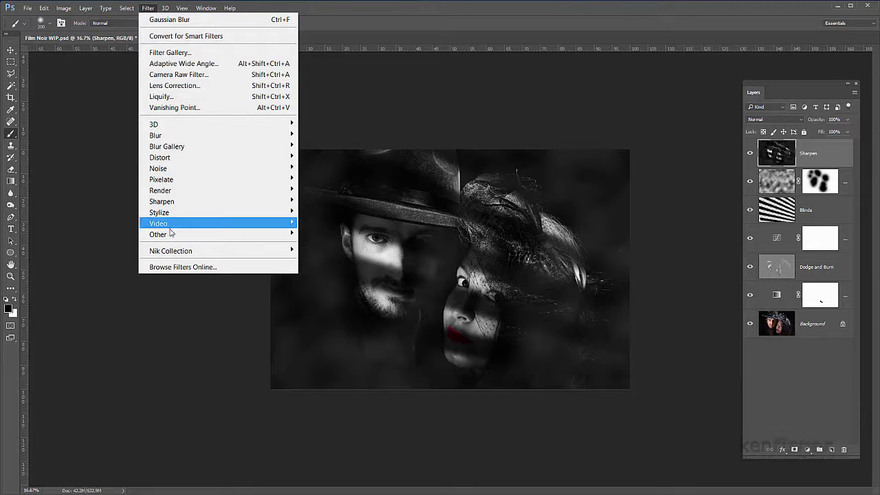
pyautogui.moveTo(172, 237)
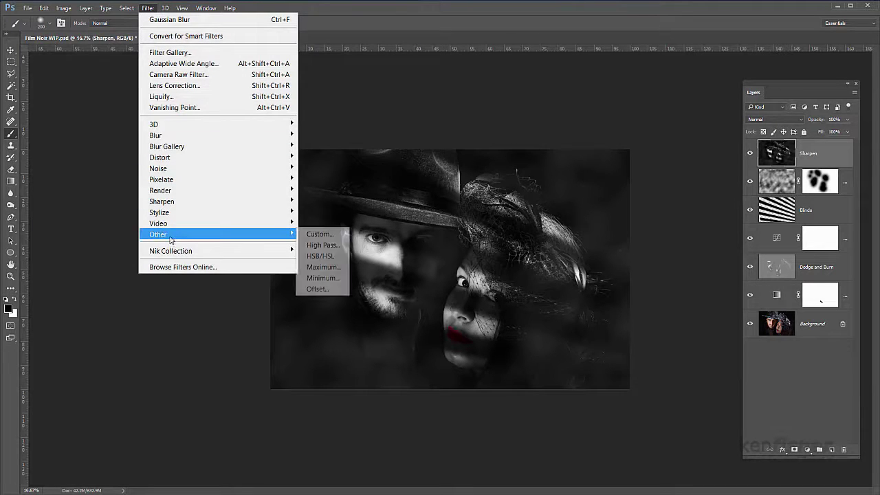
pyautogui.click(330, 246)
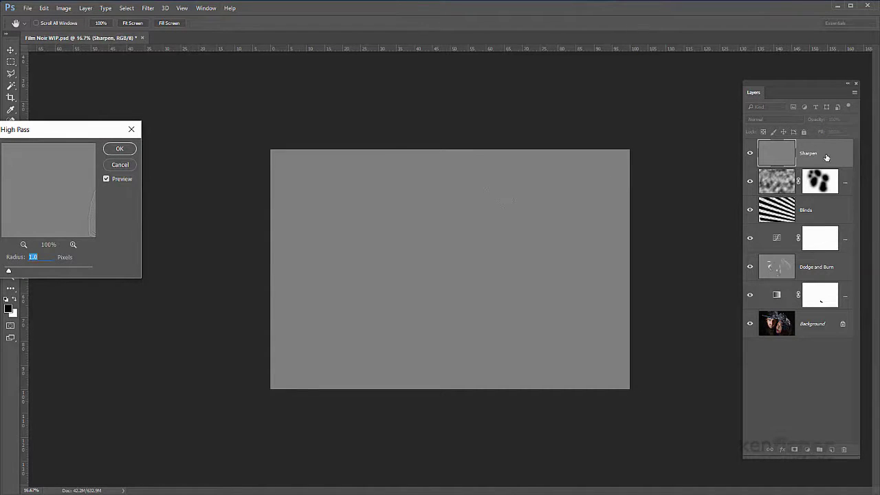
pyautogui.moveTo(53, 205)
pyautogui.mouseDown()
pyautogui.moveTo(69, 197)
pyautogui.moveTo(20, 190)
pyautogui.moveTo(49, 198)
pyautogui.moveTo(48, 173)
pyautogui.moveTo(60, 191)
pyautogui.mouseUp()
pyautogui.moveTo(77, 132); pyautogui.dragTo(129, 107)
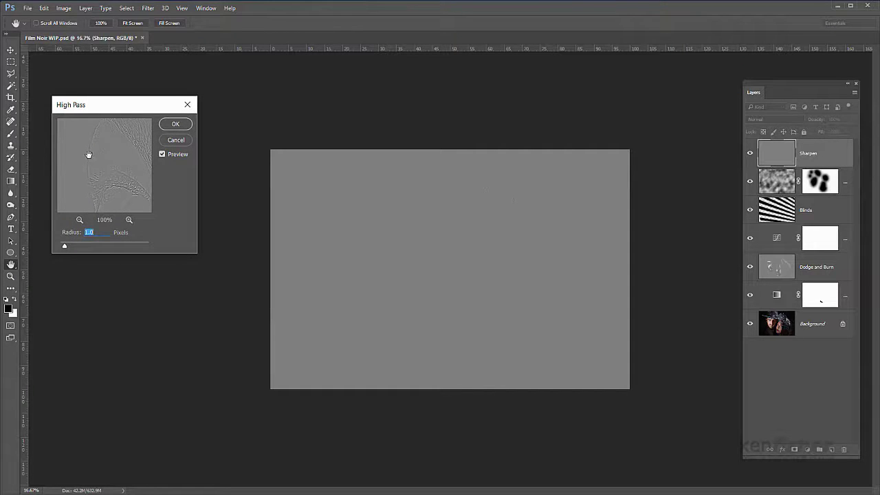
pyautogui.moveTo(94, 178)
pyautogui.mouseDown()
pyautogui.moveTo(130, 194)
pyautogui.moveTo(123, 167)
pyautogui.moveTo(127, 193)
pyautogui.moveTo(103, 168)
pyautogui.moveTo(109, 184)
pyautogui.mouseUp()
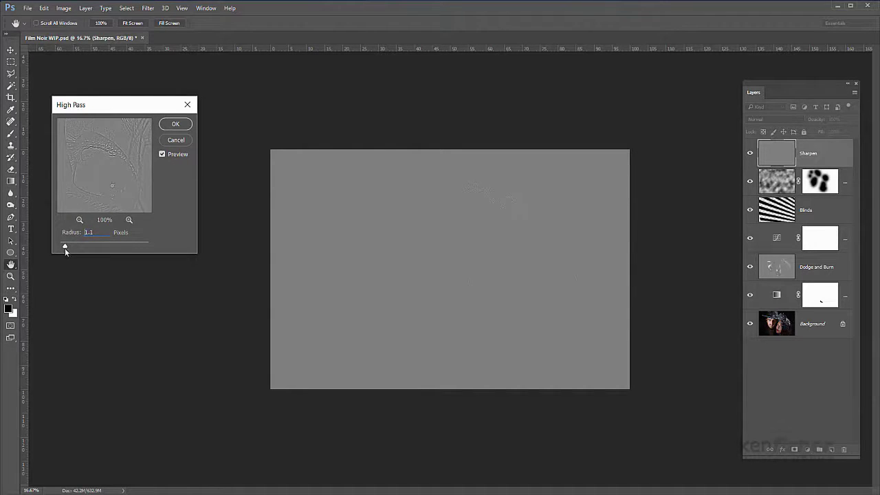
pyautogui.doubleClick(90, 232)
pyautogui.write('1')
pyautogui.click(177, 124)
pyautogui.press('b')
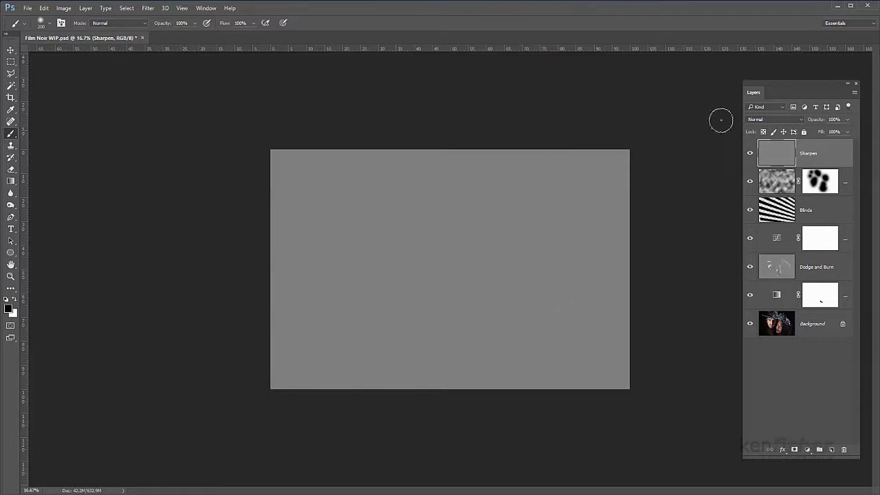
# - Set the Sharpen layer's blend mode to Overlay and compare the image with the layer hidden and shown
pyautogui.click(802, 121)
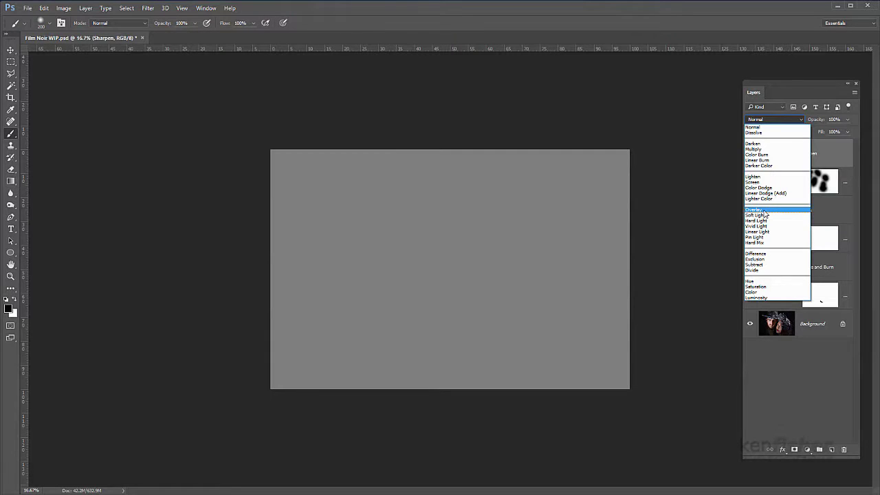
pyautogui.click(756, 210)
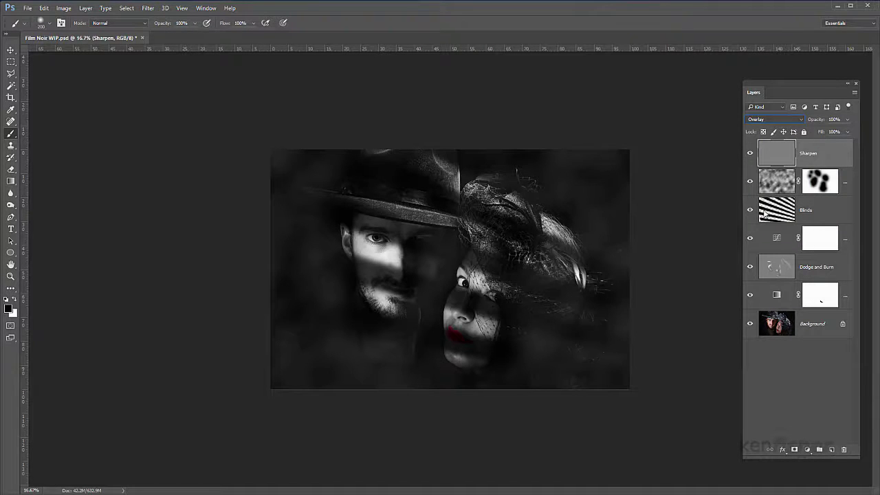
pyautogui.click(750, 154)
pyautogui.click(750, 153)
pyautogui.click(750, 154)
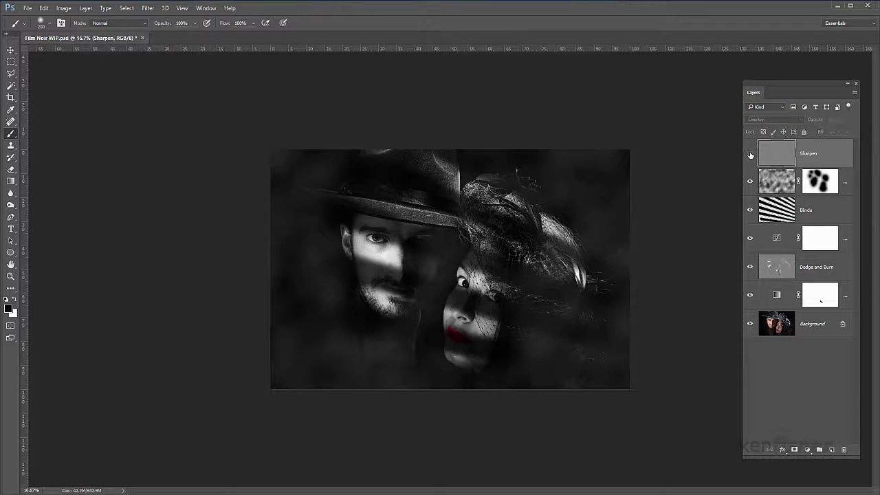
pyautogui.click(750, 153)
pyautogui.click(750, 153)
pyautogui.click(750, 153)
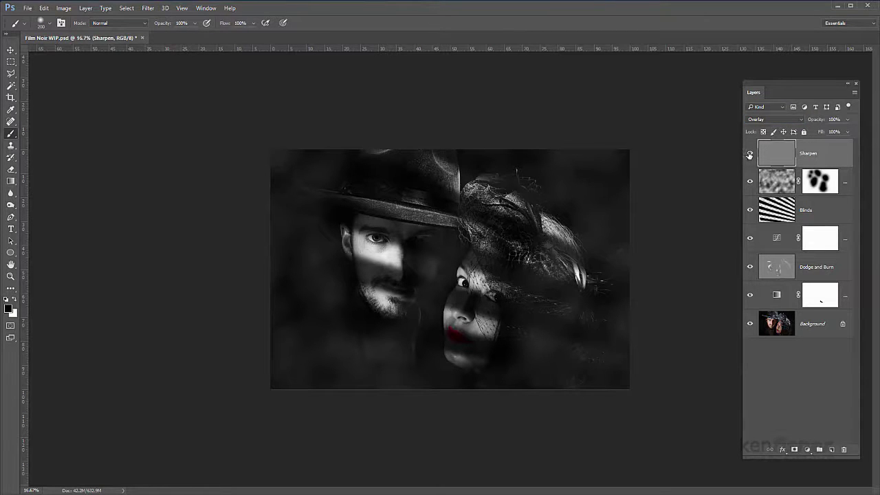
# - Compare the couple's facial and hat detail up close with the Sharpen layer hidden and shown
pyautogui.hotkey('ctrl', '+')
pyautogui.hotkey('ctrl', '+')
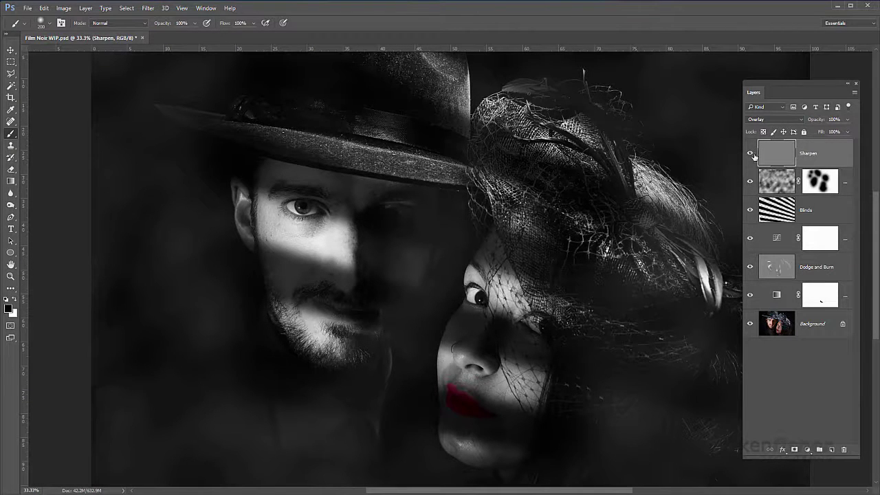
pyautogui.click(751, 154)
pyautogui.click(751, 154)
pyautogui.click(751, 154)
pyautogui.click(751, 154)
pyautogui.click(751, 154)
pyautogui.click(751, 157)
# - Try Soft Light blending on the Sharpen layer, compare it hidden and shown, and restore Overlay
pyautogui.click(801, 121)
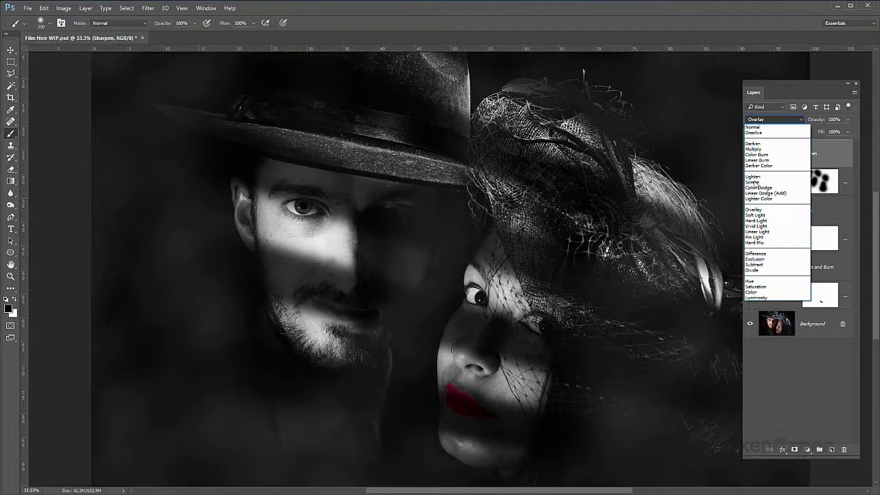
pyautogui.click(758, 216)
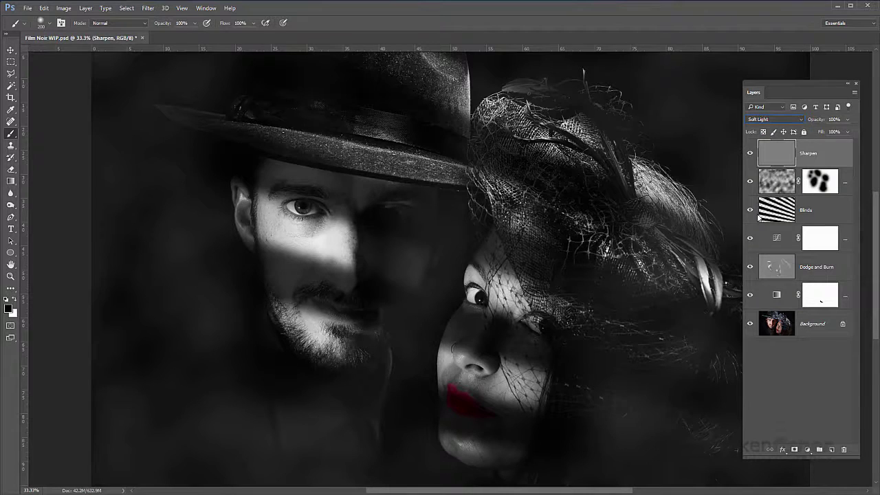
pyautogui.click(751, 155)
pyautogui.click(752, 156)
pyautogui.click(751, 155)
pyautogui.click(752, 156)
pyautogui.click(798, 119)
pyautogui.click(754, 209)
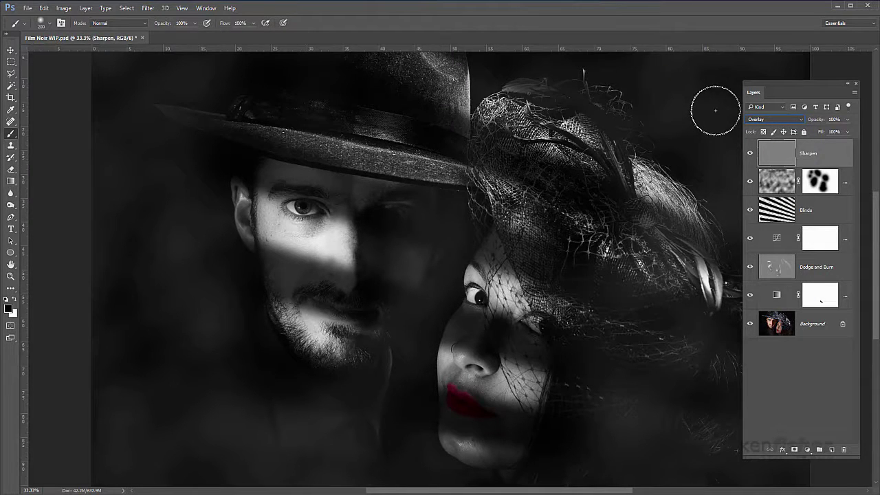
pyautogui.hotkey('ctrl', '-')
pyautogui.hotkey('ctrl', '-')
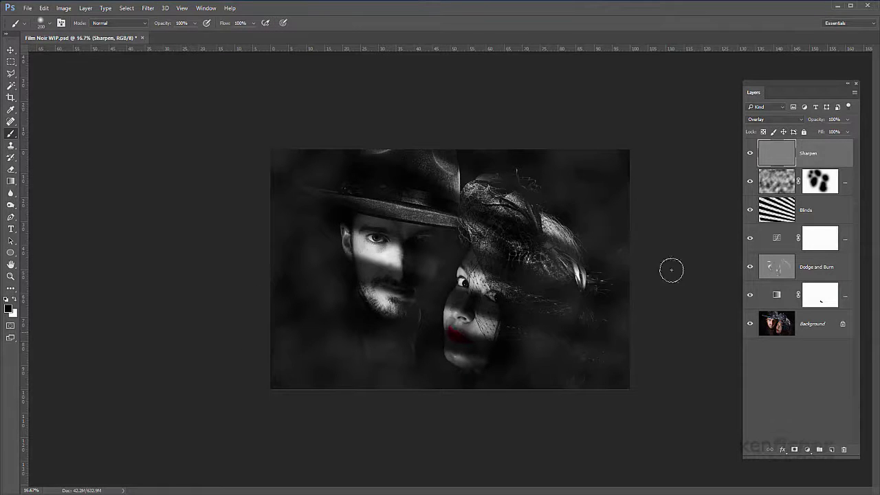
# - Add a thin white stroke positioned inside the edges of the Sharpen layer, slightly reducing the stroke size
pyautogui.doubleClick(839, 157)
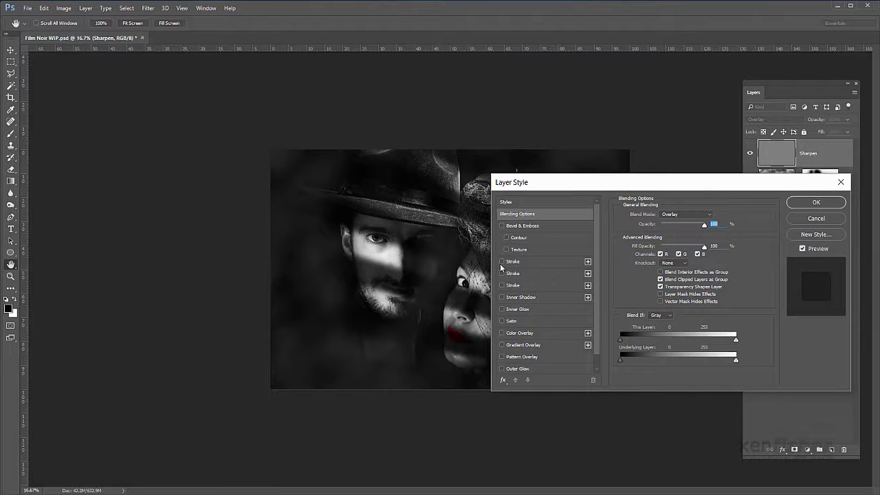
pyautogui.click(545, 258)
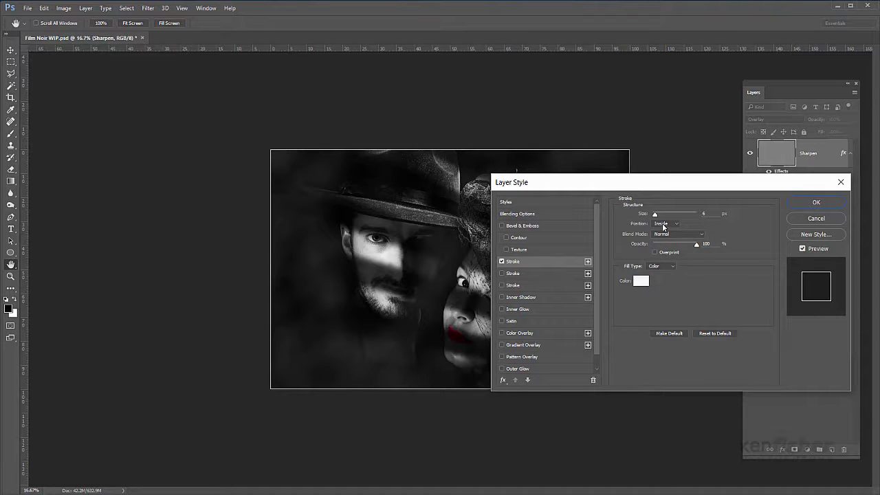
pyautogui.moveTo(655, 218); pyautogui.dragTo(654, 218)
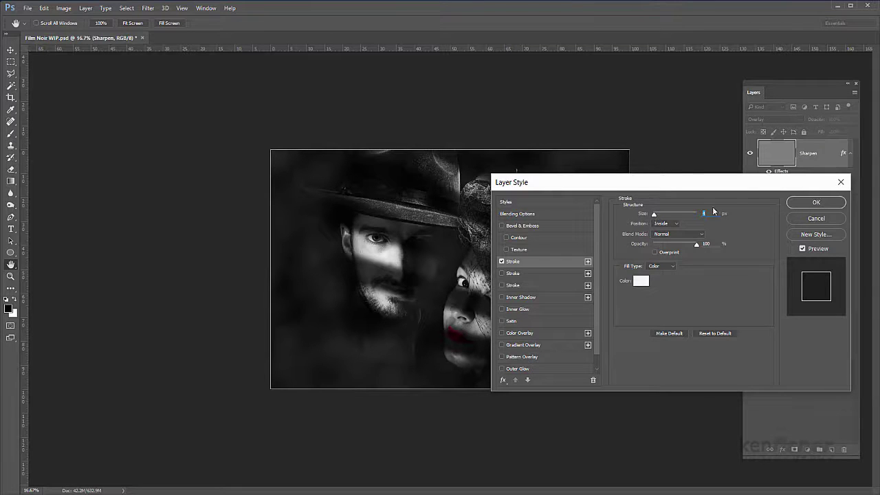
pyautogui.click(817, 202)
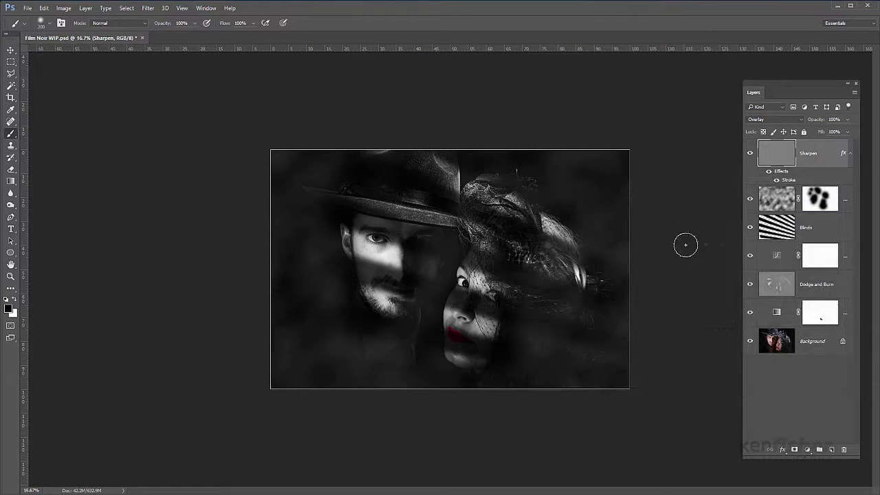
# - Crop the document to its existing canvas bounds with Delete Cropped Pixels enabled to discard the oversized layers' hidden pixels
pyautogui.press('c')
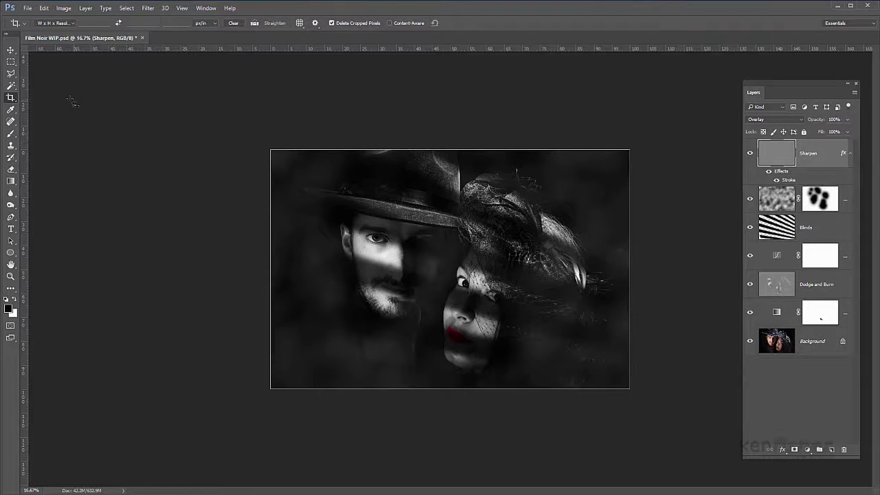
pyautogui.click(11, 100)
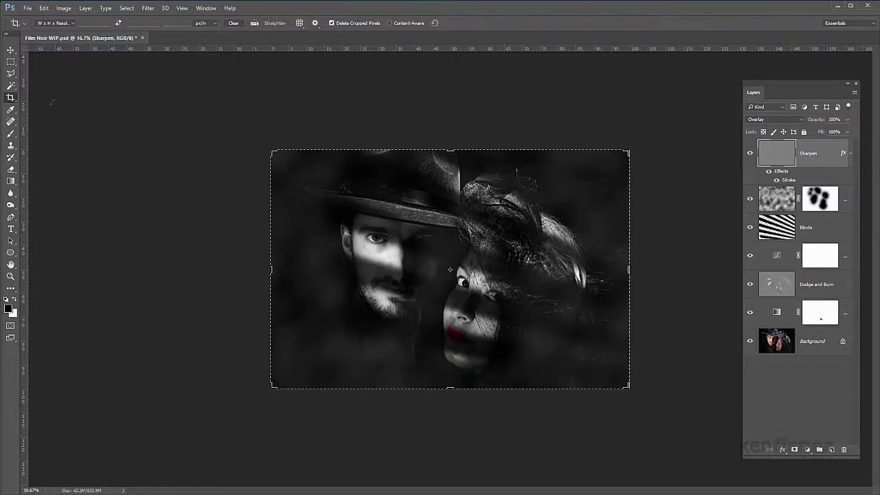
pyautogui.click(318, 209)
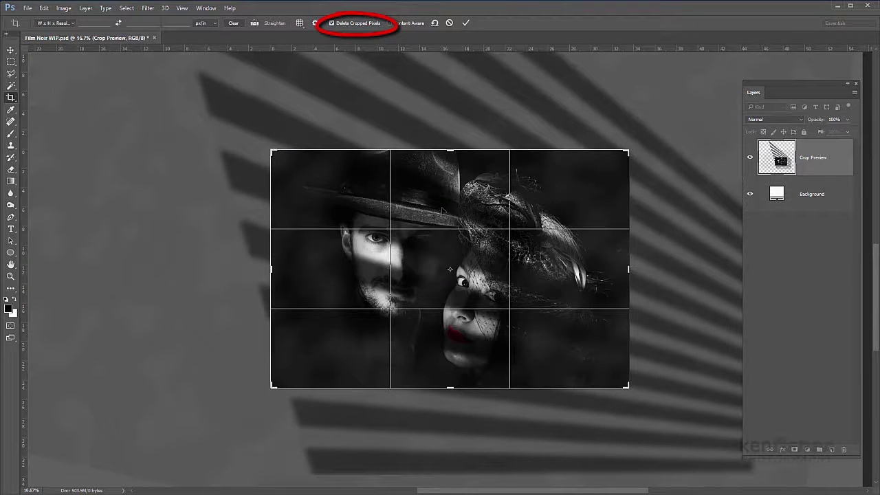
pyautogui.press('Return')
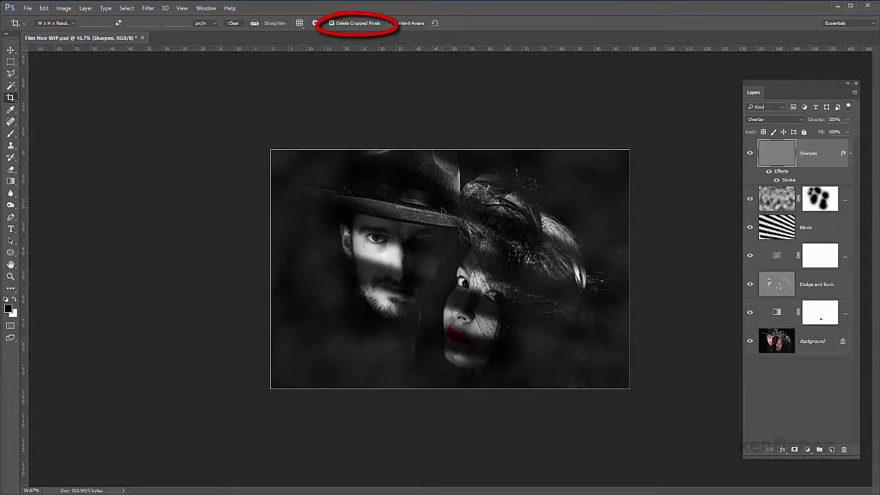